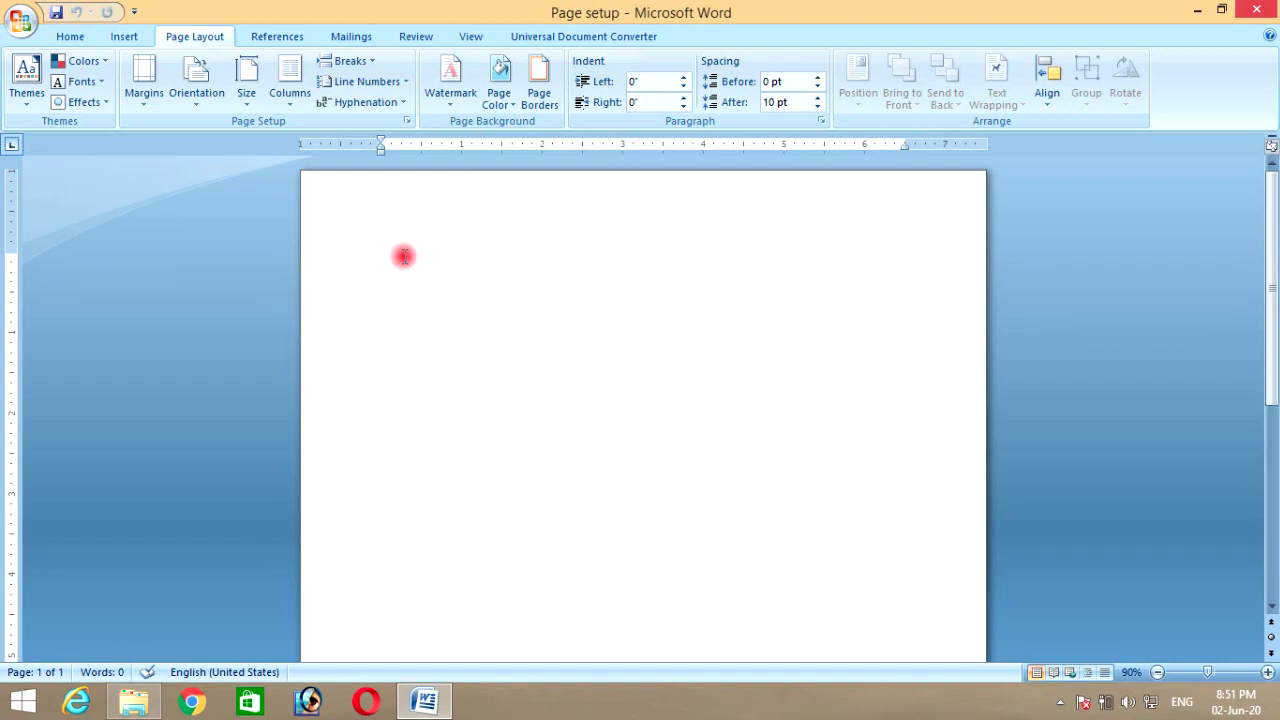
Generate ten lorem ipsum paragraphs (175 words) with =lorem(10) and put the cursor in the text.
{"action": "type", "text": "=lorem"}
{"action": "type", "text": "("}
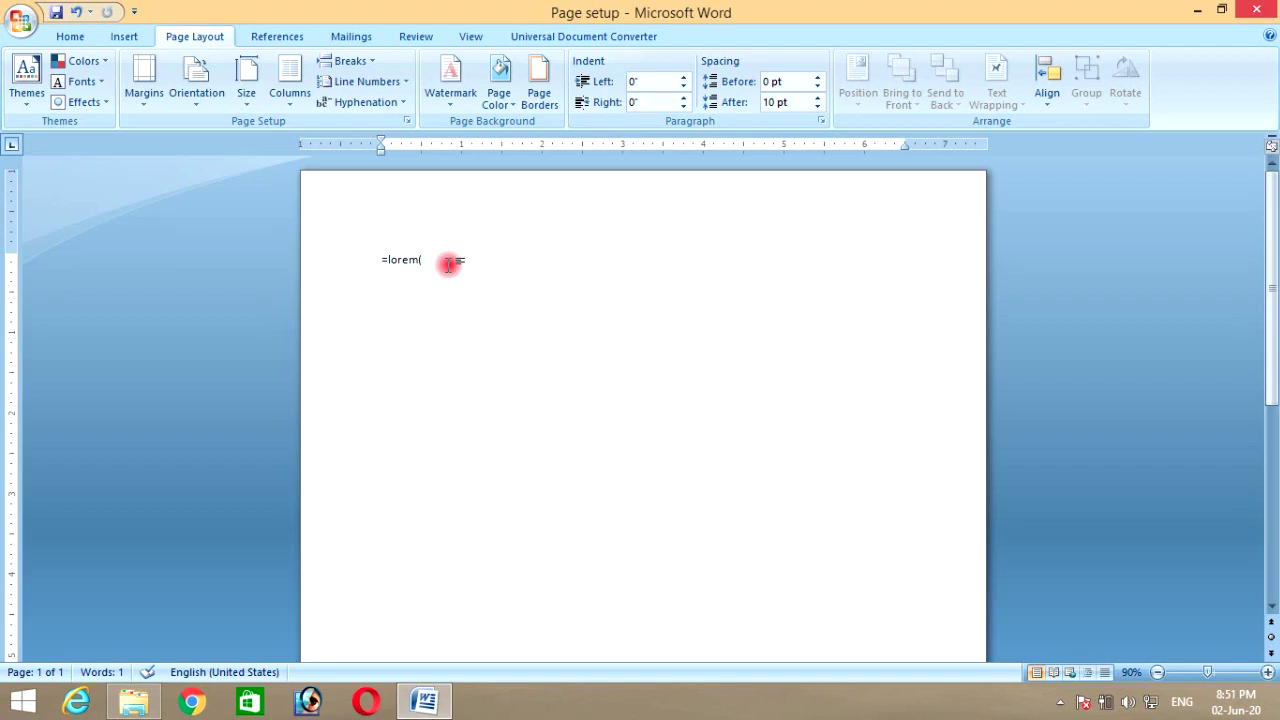
{"action": "type", "text": "10"}
{"action": "type", "text": ")"}
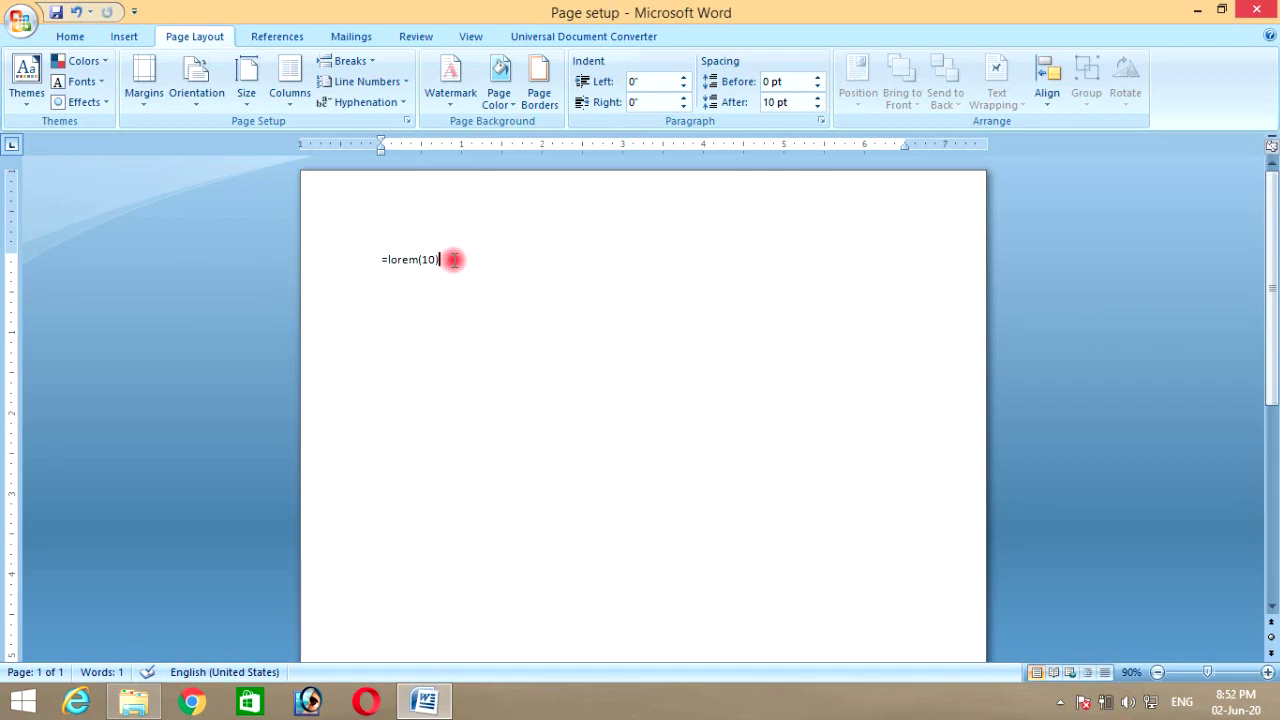
{"action": "key", "text": "Return"}
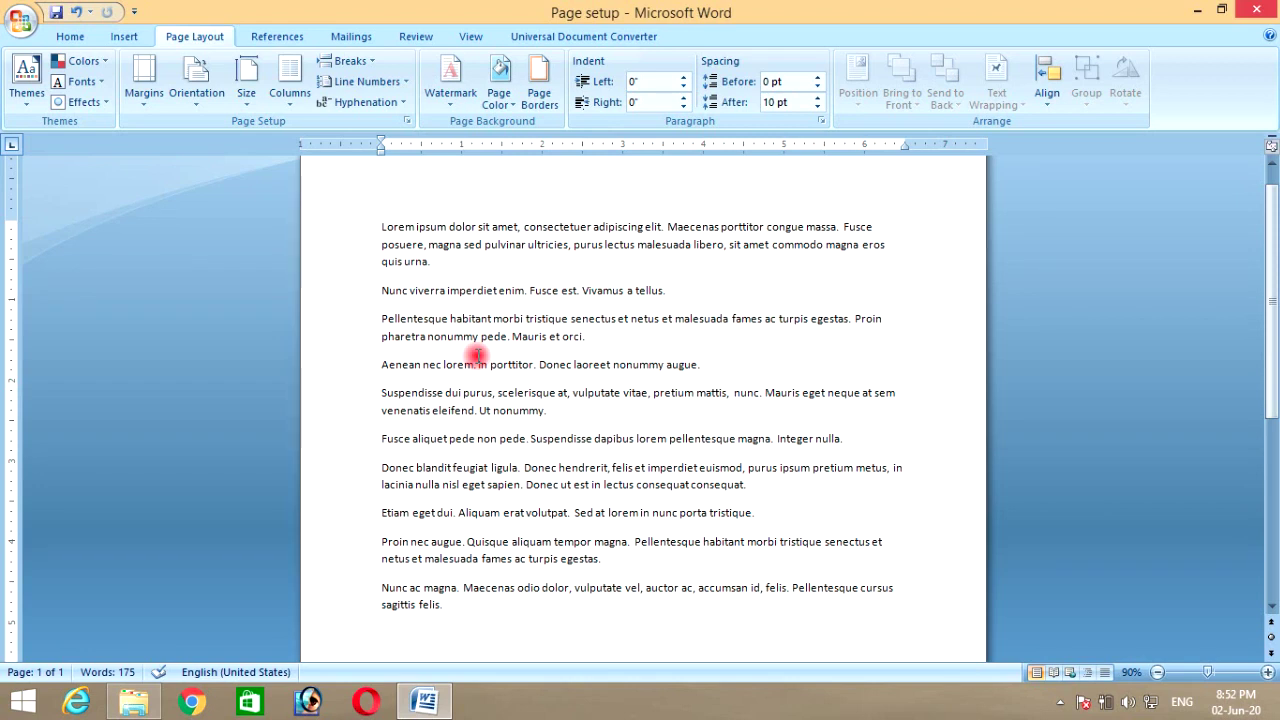
{"action": "scroll", "coordinate": [1275, 230], "scroll_direction": "up", "scroll_amount": 1}
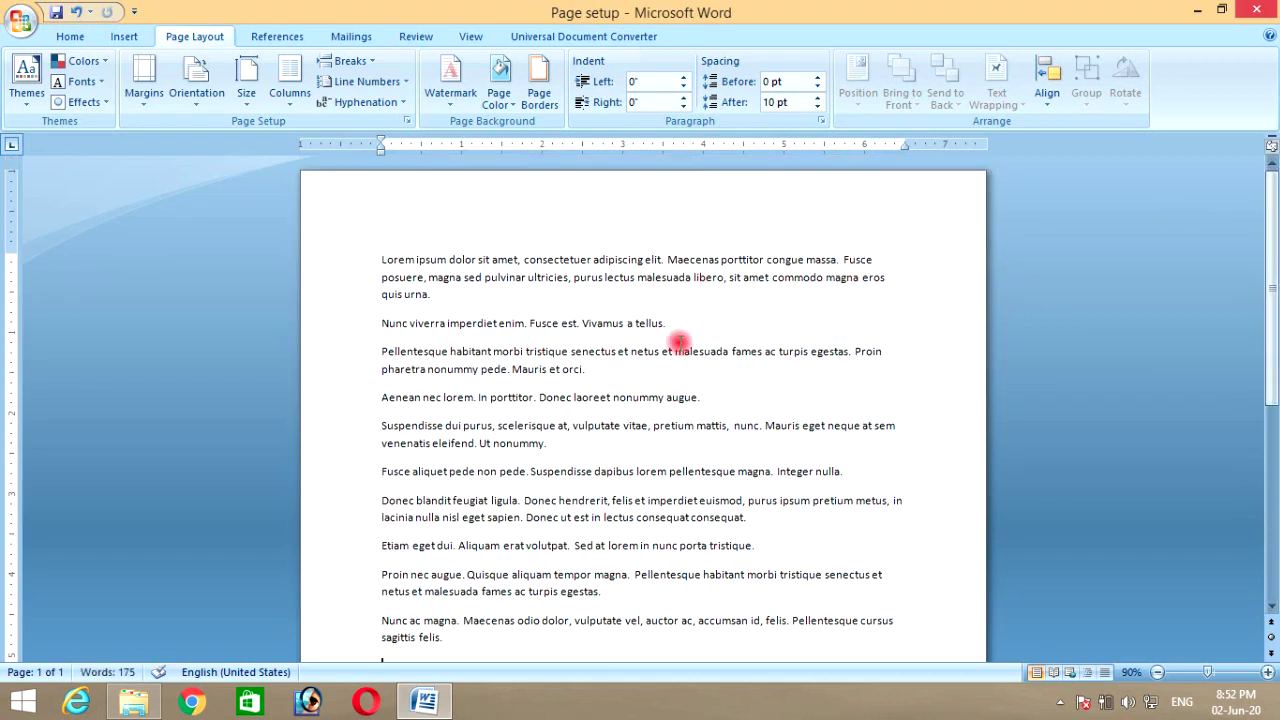
{"action": "left_click", "coordinate": [688, 323]}
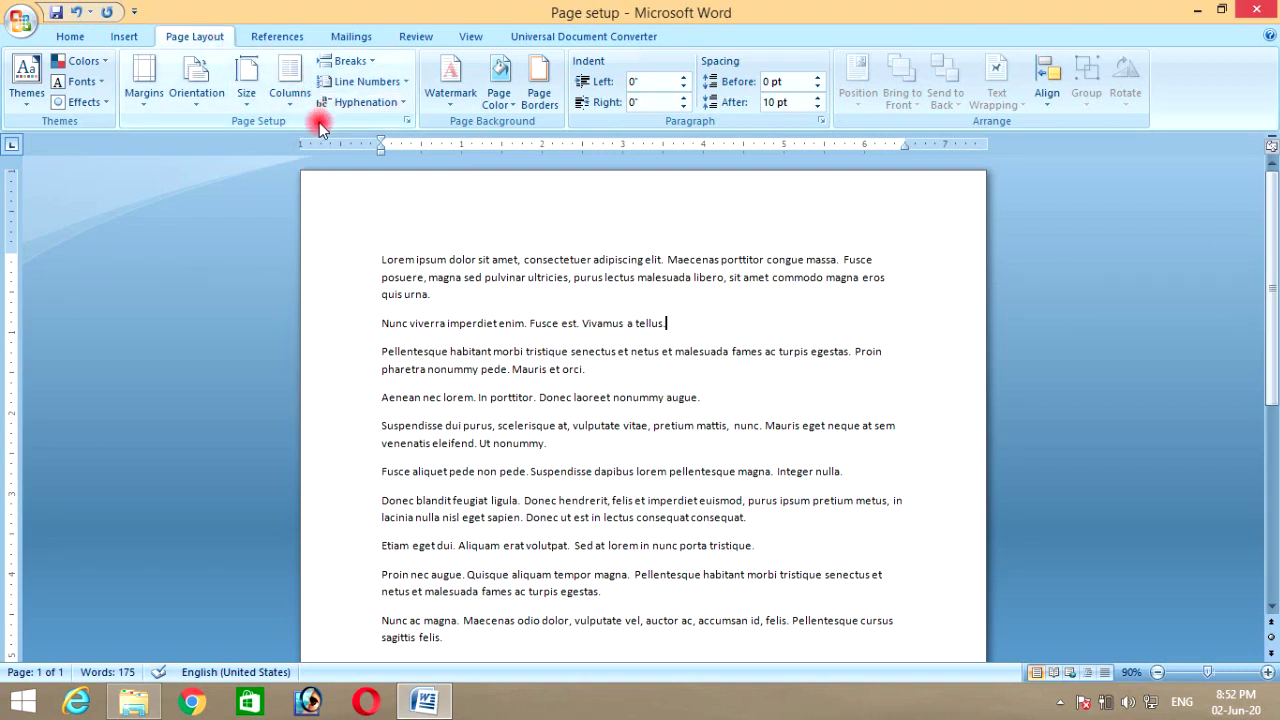
Bring up Page Setup on Margins, move it aside, and keep the gutter position Left.
{"action": "left_click", "coordinate": [407, 121]}
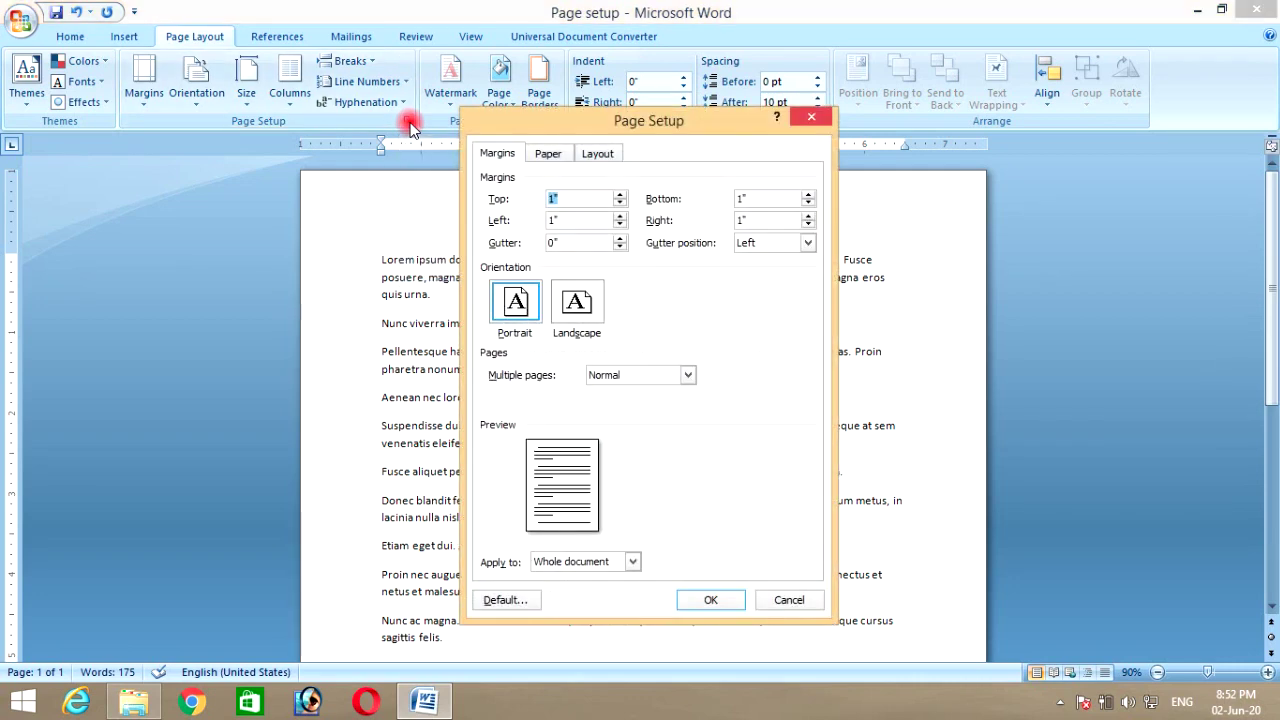
{"action": "left_click_drag", "start_coordinate": [655, 128], "coordinate": [862, 129]}
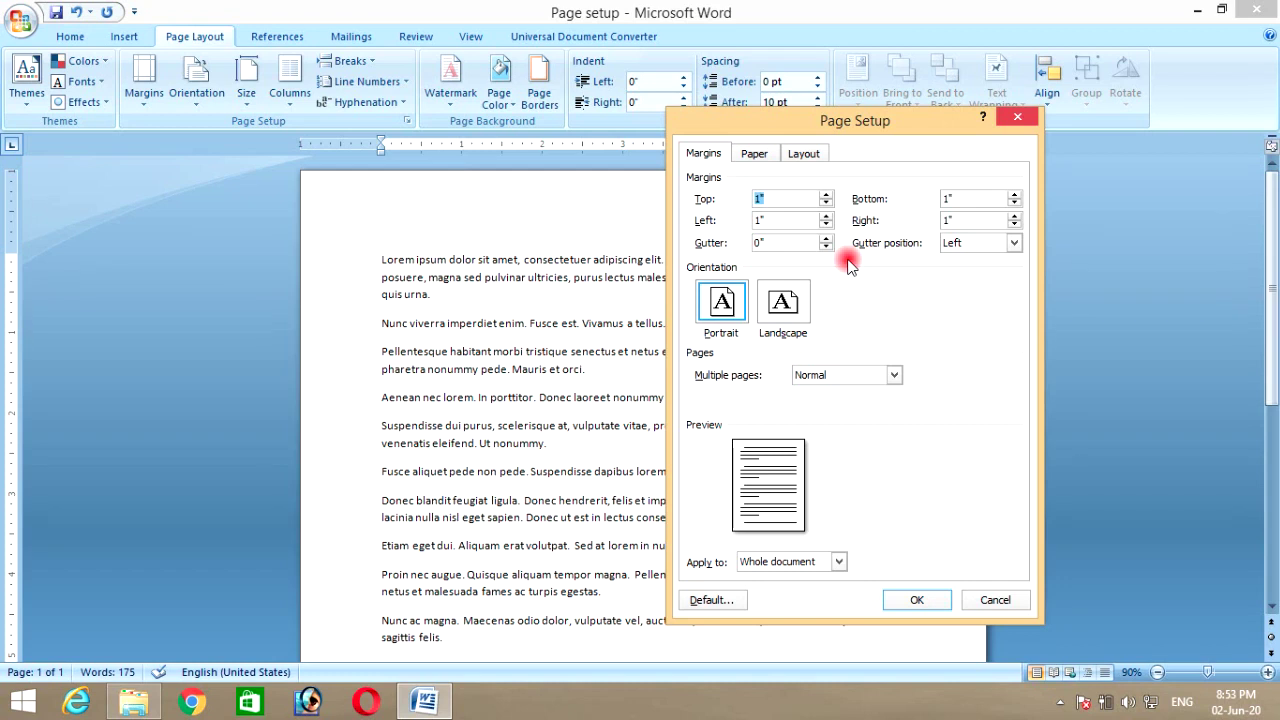
{"action": "left_click", "coordinate": [955, 246]}
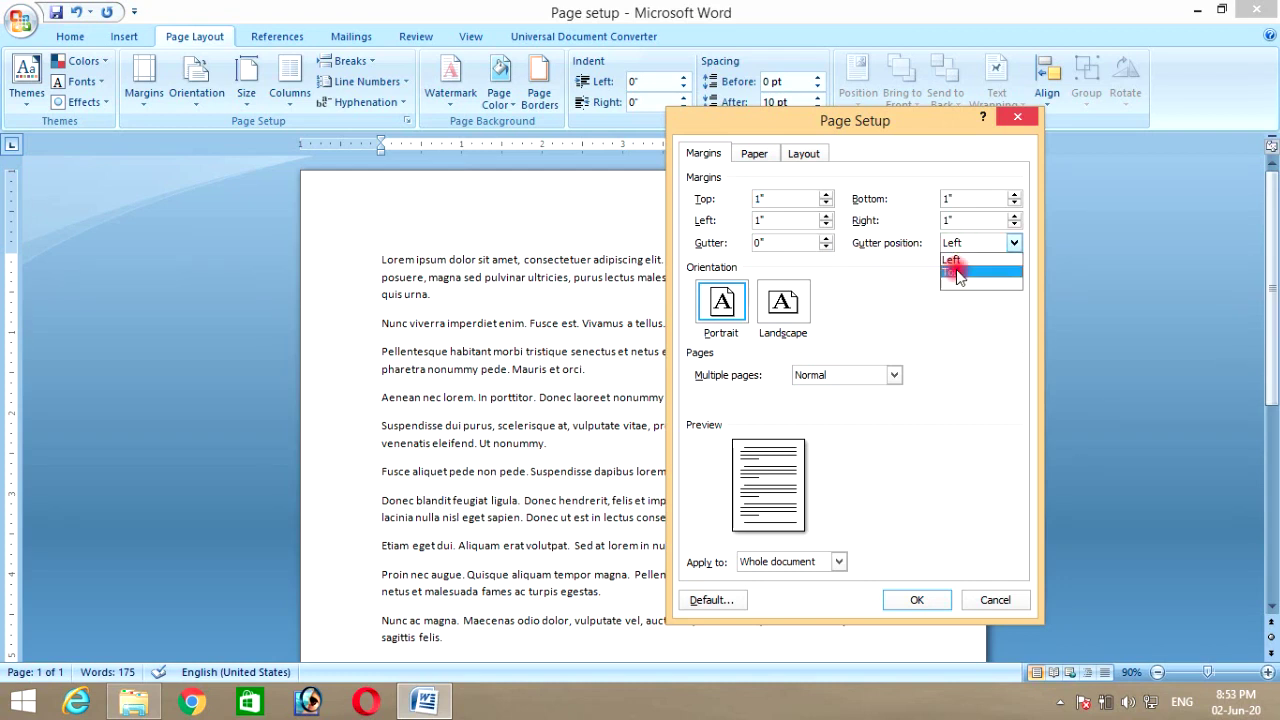
{"action": "left_click", "coordinate": [866, 292]}
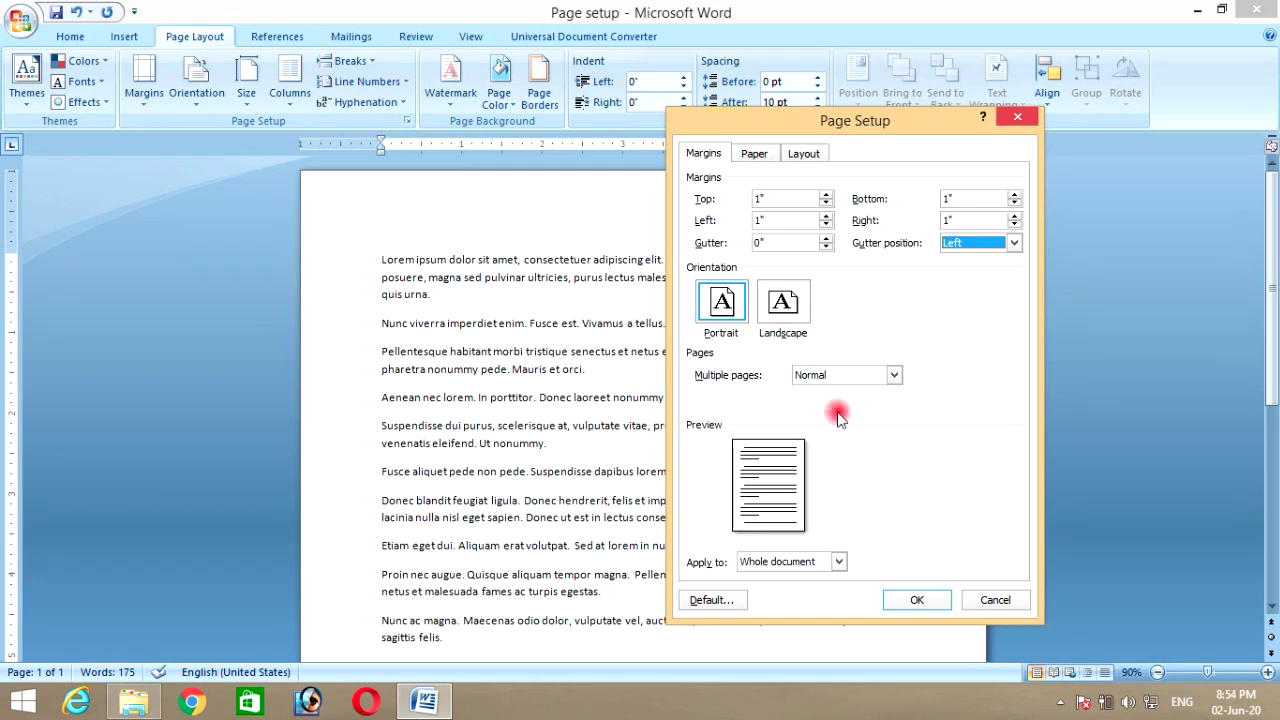
Raise the top margin to 3" and apply it to the document.
{"action": "left_click", "coordinate": [826, 196]}
{"action": "left_click", "coordinate": [826, 196]}
{"action": "left_click", "coordinate": [826, 196]}
{"action": "left_click", "coordinate": [826, 196]}
{"action": "left_click", "coordinate": [826, 196]}
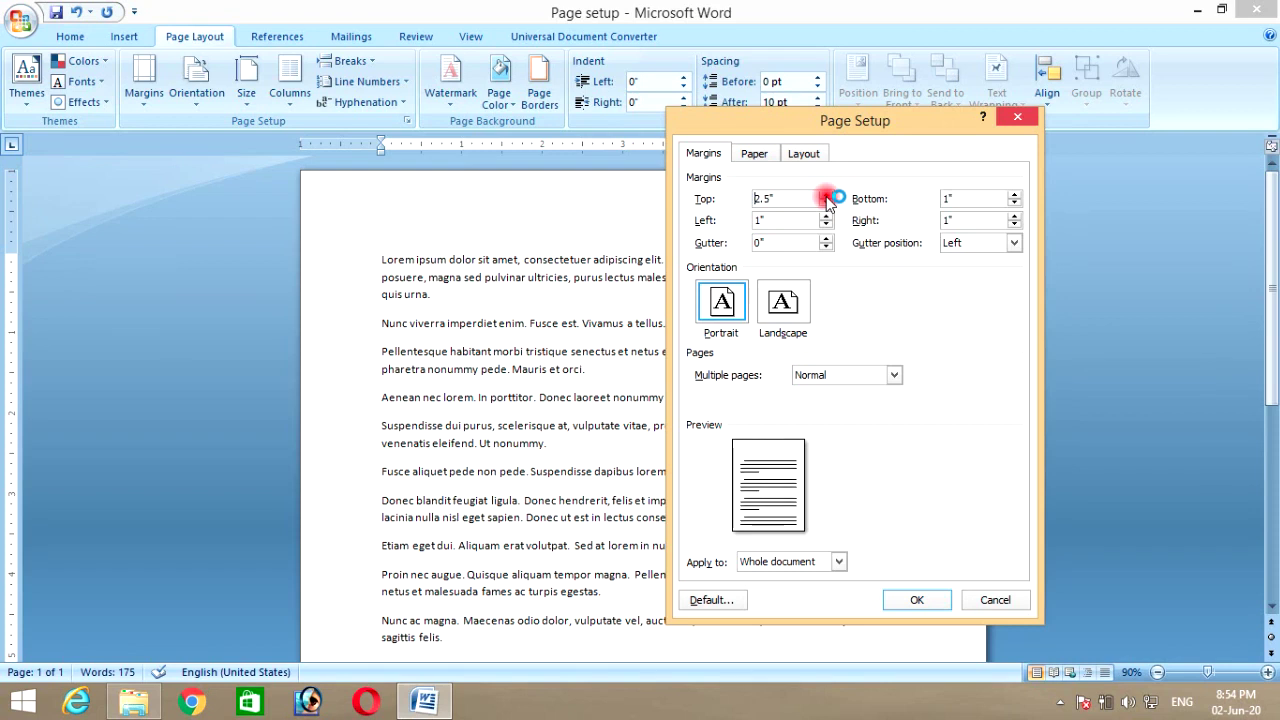
{"action": "left_click", "coordinate": [826, 196]}
{"action": "left_click", "coordinate": [826, 196]}
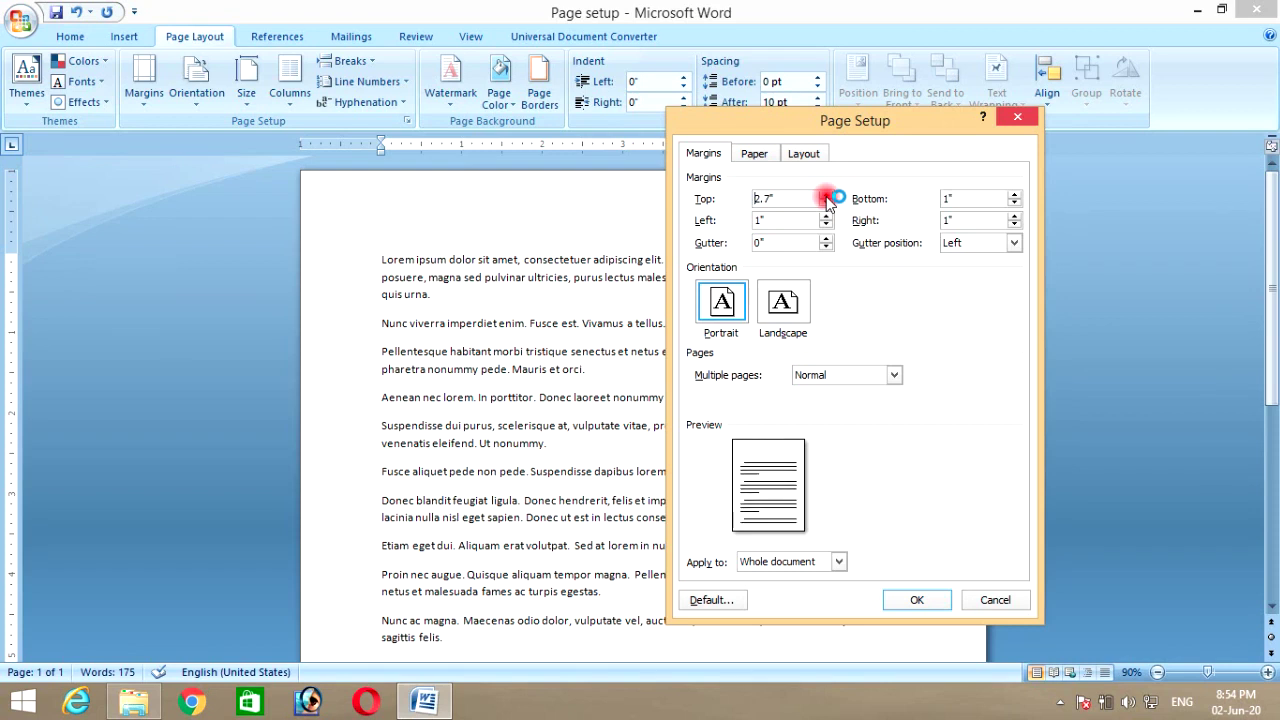
{"action": "left_click", "coordinate": [826, 196]}
{"action": "left_click", "coordinate": [826, 196]}
{"action": "left_click", "coordinate": [826, 196]}
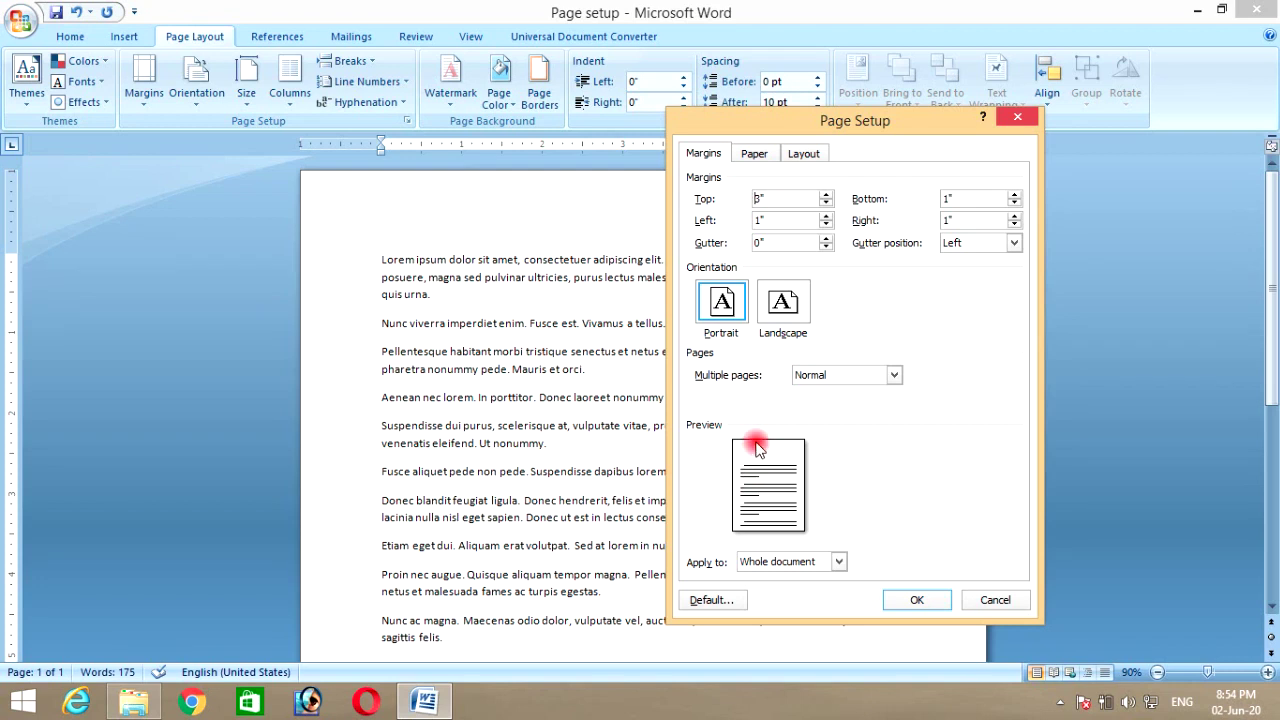
{"action": "left_click", "coordinate": [758, 490]}
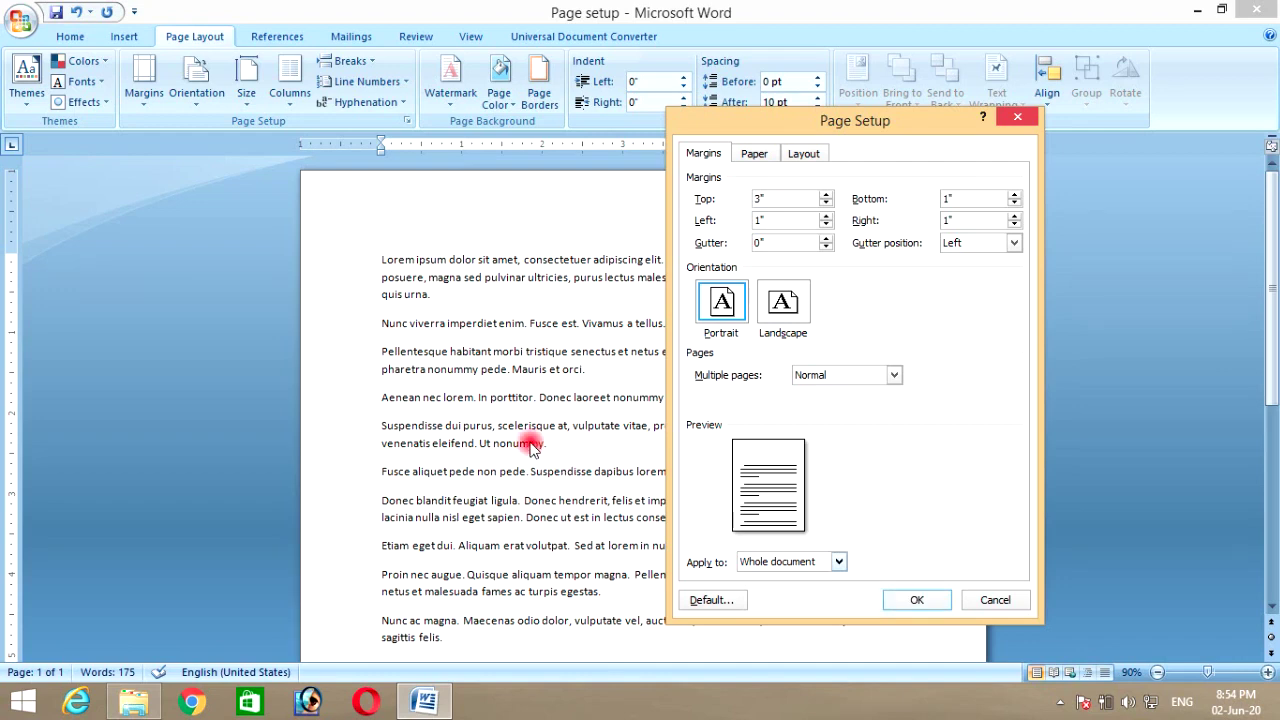
{"action": "left_click", "coordinate": [917, 602]}
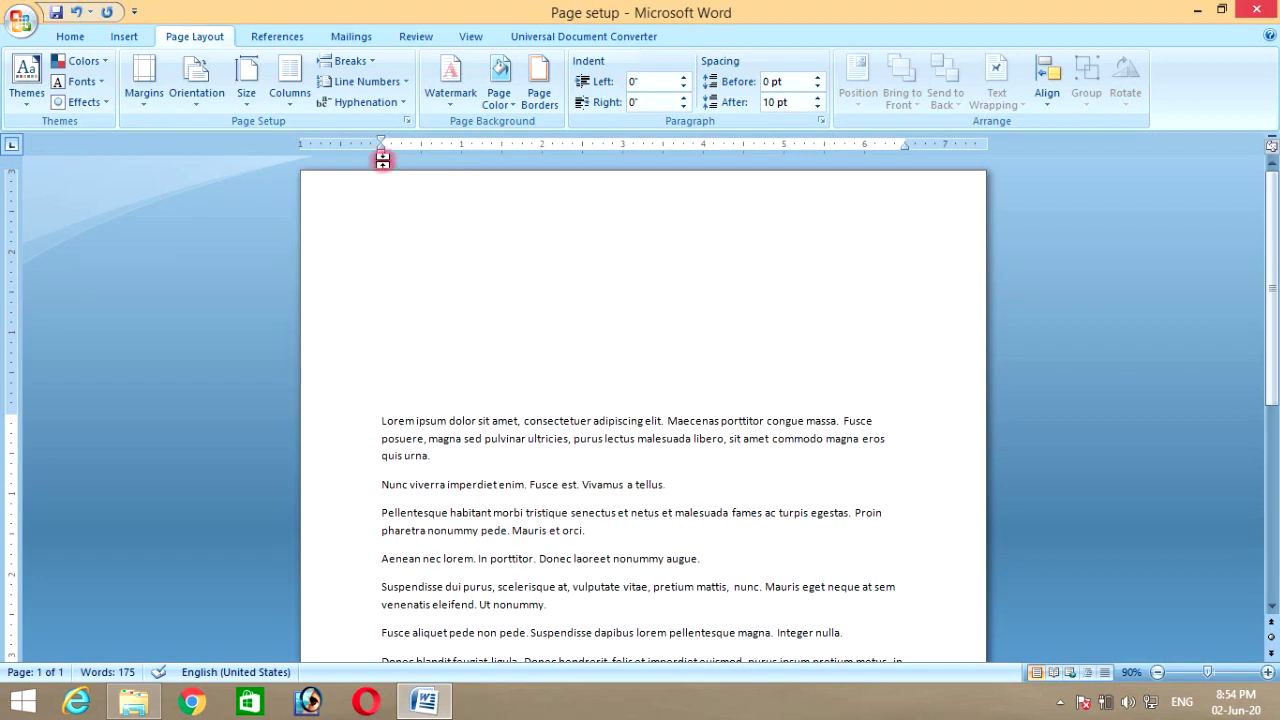
Reopen Page Setup and bring the top margin back down to 1".
{"action": "left_click", "coordinate": [408, 121]}
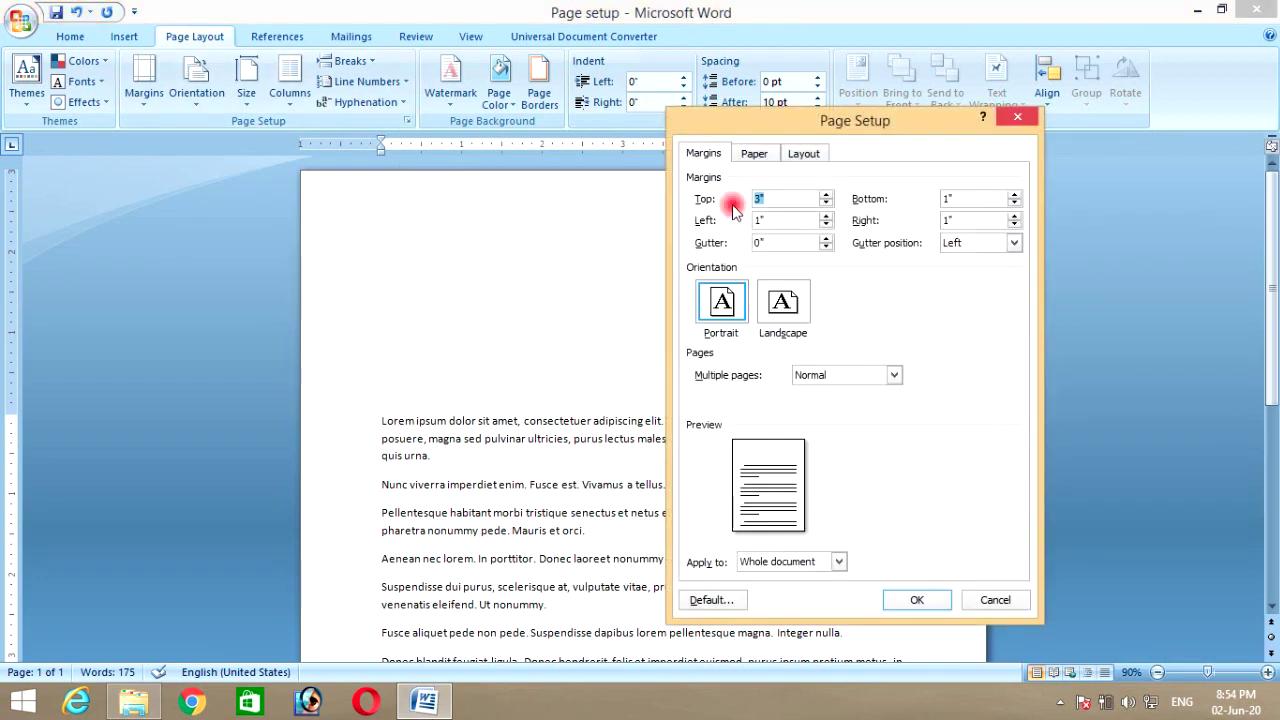
{"action": "left_click", "coordinate": [826, 203]}
{"action": "left_click", "coordinate": [826, 203]}
{"action": "left_click", "coordinate": [826, 203]}
{"action": "left_click", "coordinate": [826, 203]}
{"action": "left_click", "coordinate": [826, 203]}
{"action": "left_click", "coordinate": [826, 203]}
{"action": "left_click", "coordinate": [826, 203]}
{"action": "left_click", "coordinate": [826, 203]}
{"action": "left_click", "coordinate": [826, 203]}
{"action": "left_click", "coordinate": [826, 203]}
{"action": "left_click", "coordinate": [826, 203]}
{"action": "left_click", "coordinate": [826, 203]}
{"action": "left_click", "coordinate": [826, 203]}
{"action": "left_click", "coordinate": [826, 203]}
{"action": "left_click", "coordinate": [825, 204]}
{"action": "left_click", "coordinate": [825, 204]}
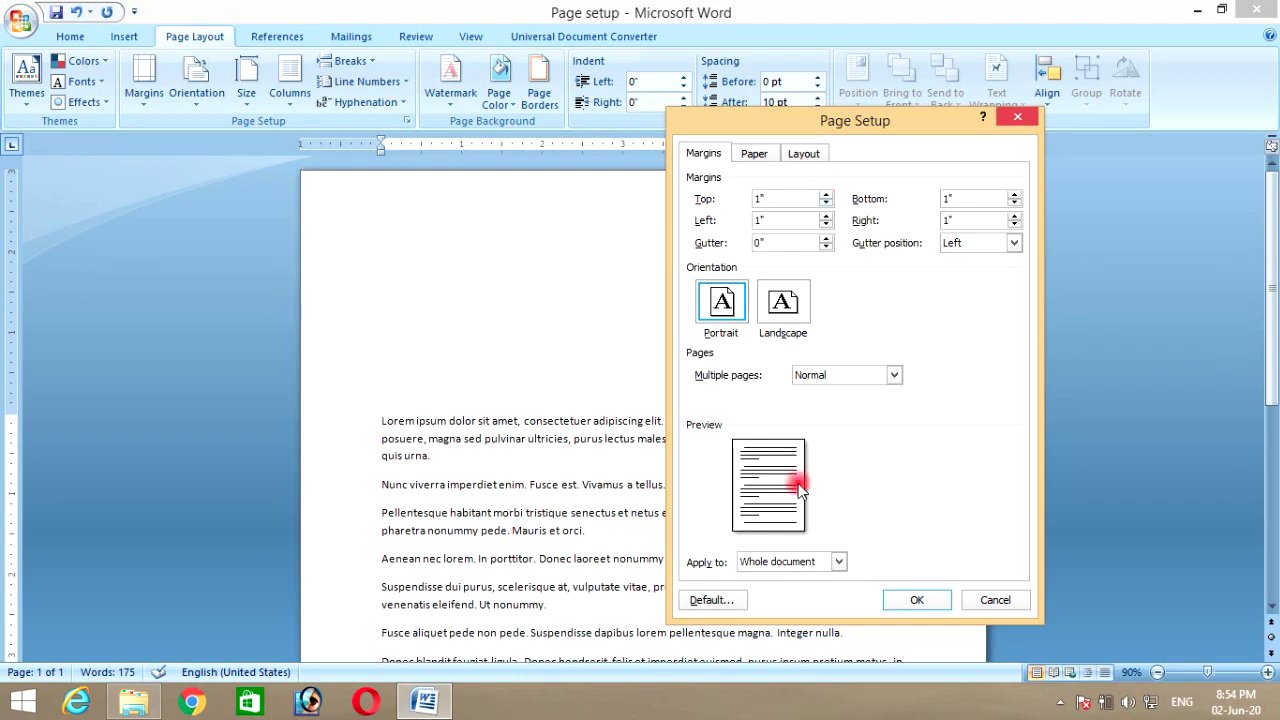
Step the bottom margin up to 3.9", then back down to 1".
{"action": "left_click", "coordinate": [1015, 194]}
{"action": "left_click", "coordinate": [1015, 194]}
{"action": "left_click", "coordinate": [1015, 194]}
{"action": "left_click", "coordinate": [1015, 194]}
{"action": "left_click", "coordinate": [1015, 194]}
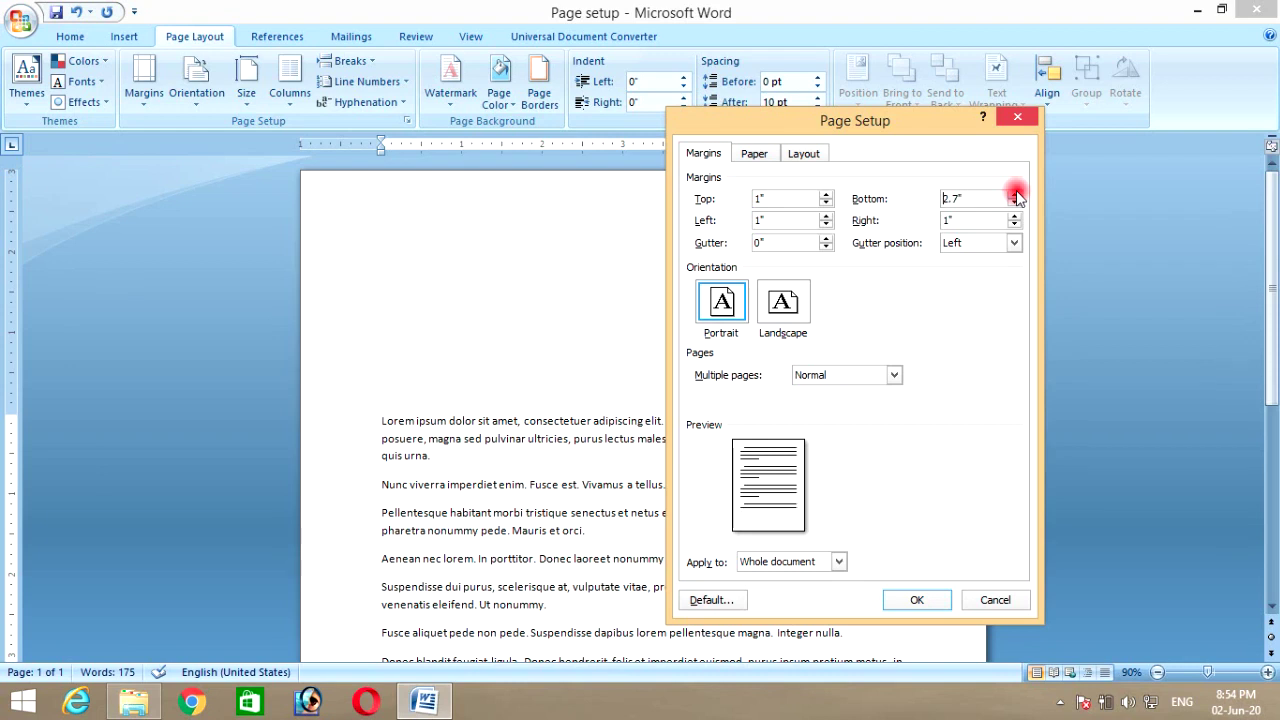
{"action": "left_click", "coordinate": [1015, 194]}
{"action": "left_click", "coordinate": [1015, 194]}
{"action": "left_click", "coordinate": [1015, 194]}
{"action": "left_click", "coordinate": [1015, 194]}
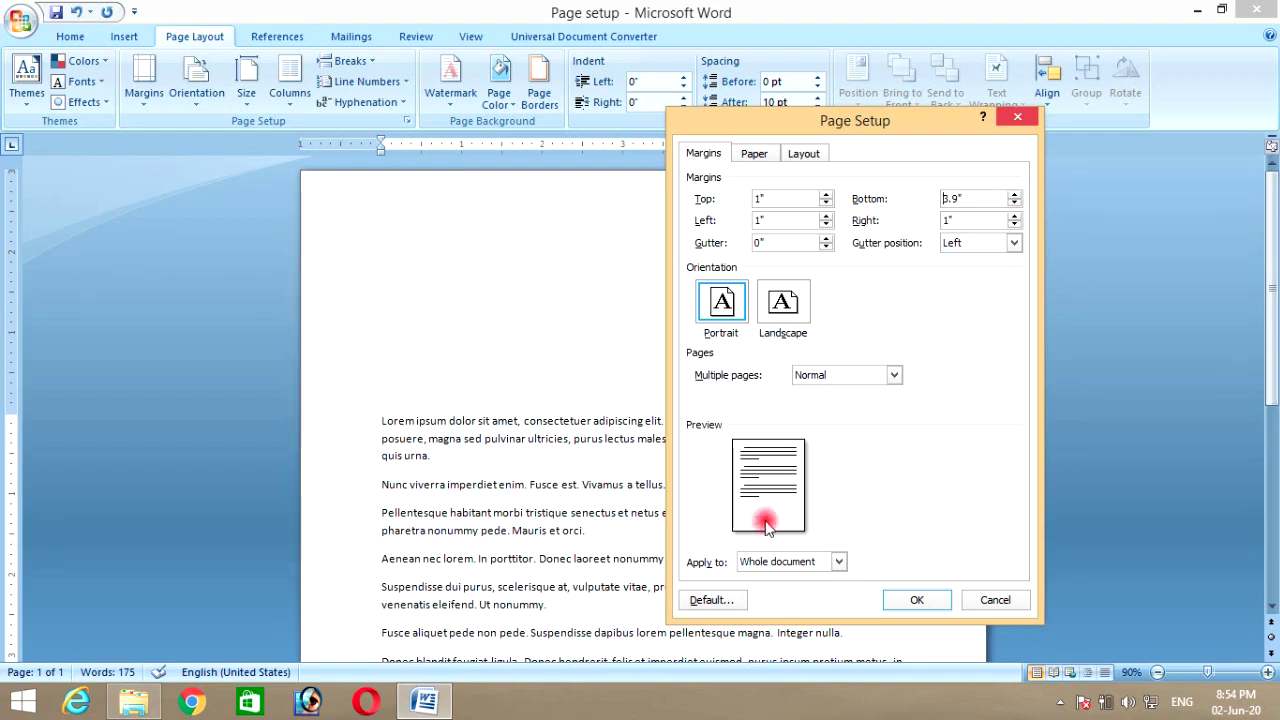
{"action": "left_click", "coordinate": [1014, 204]}
{"action": "left_click", "coordinate": [1014, 204]}
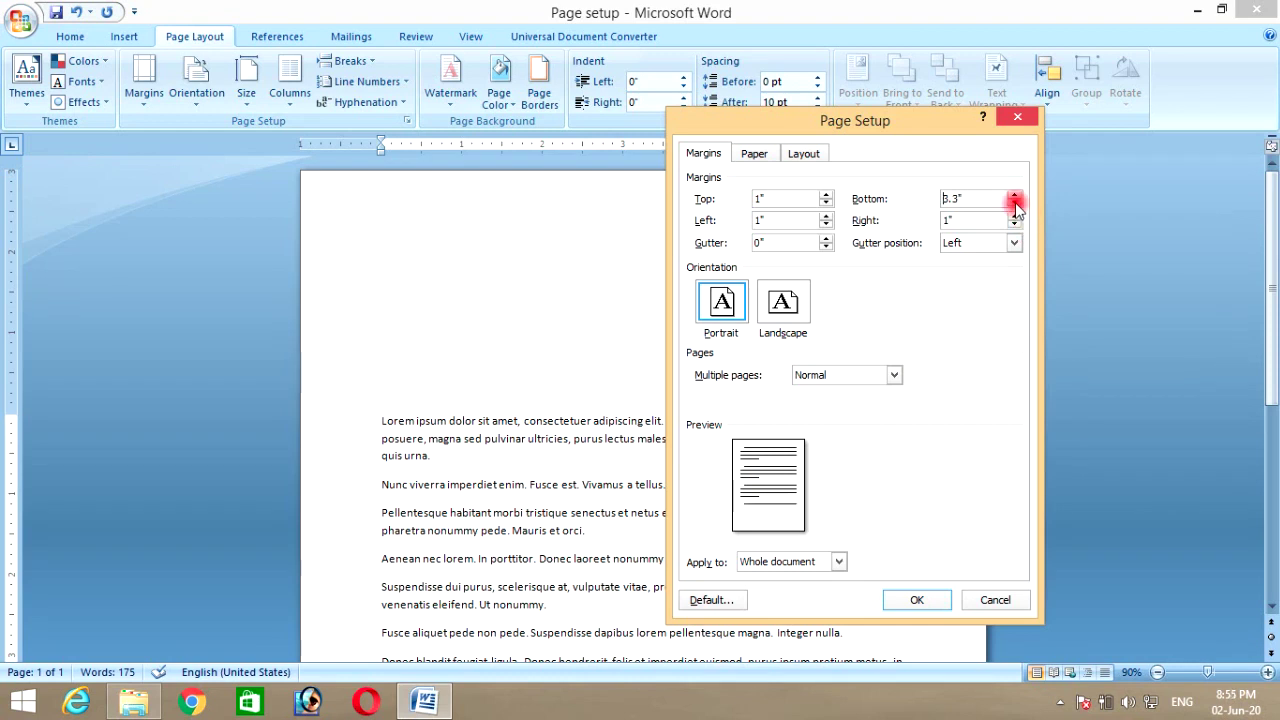
{"action": "left_click", "coordinate": [1014, 204]}
{"action": "left_click", "coordinate": [1014, 204]}
{"action": "left_click", "coordinate": [1014, 204]}
{"action": "left_click", "coordinate": [1014, 204]}
{"action": "left_click", "coordinate": [1014, 204]}
{"action": "left_click", "coordinate": [1014, 204]}
{"action": "left_click", "coordinate": [1014, 204]}
{"action": "left_click", "coordinate": [1014, 204]}
{"action": "left_click", "coordinate": [1014, 204]}
{"action": "left_click", "coordinate": [826, 215]}
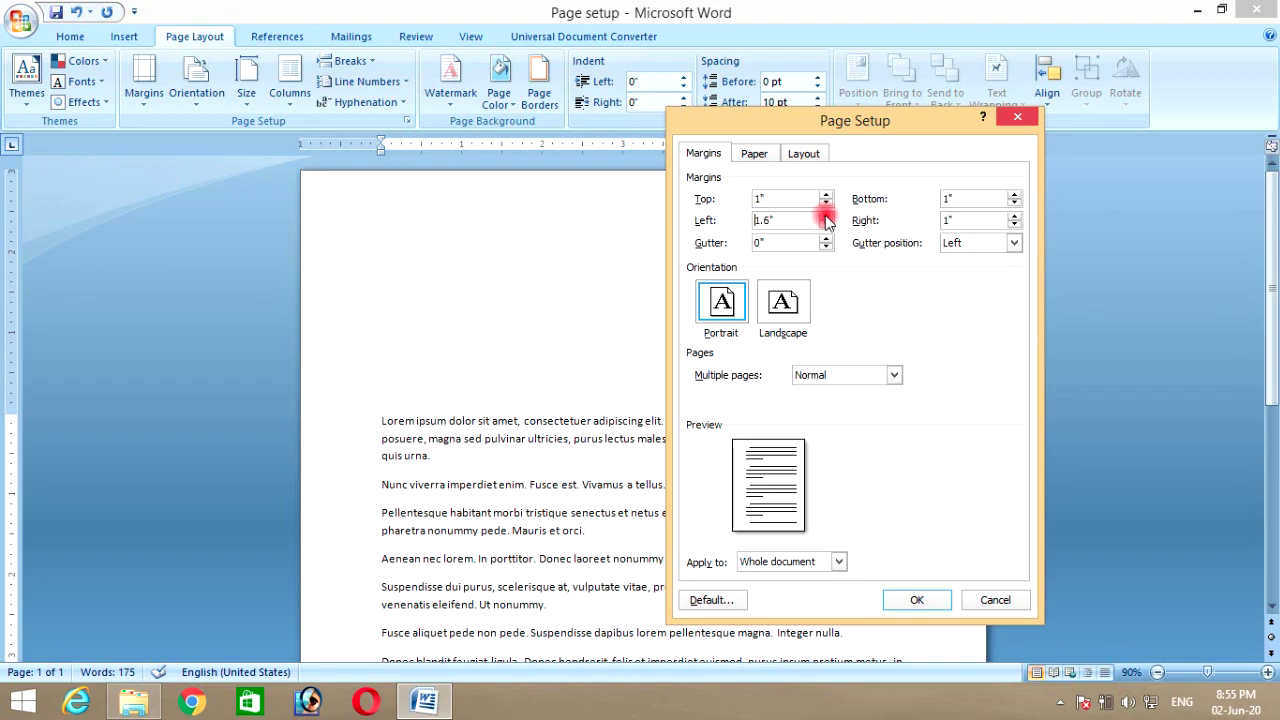
{"action": "left_click", "coordinate": [826, 215]}
{"action": "left_click", "coordinate": [1015, 216]}
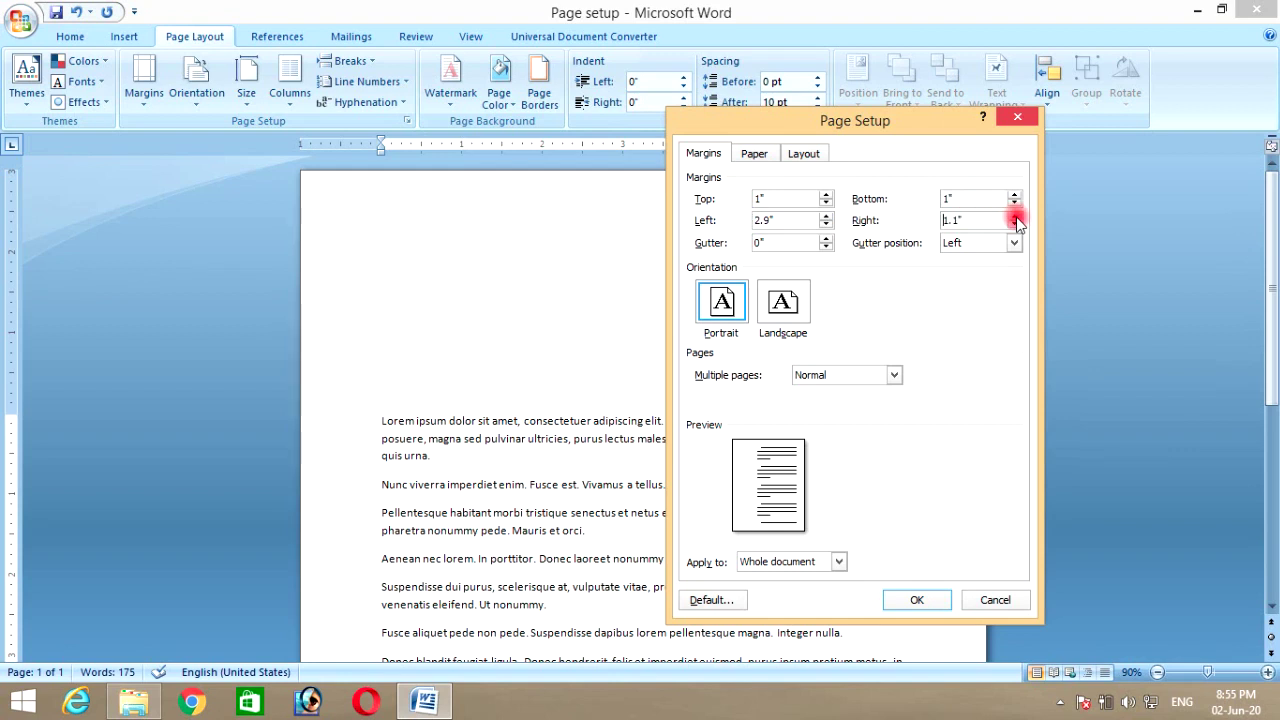
{"action": "left_click", "coordinate": [1015, 216]}
{"action": "left_click", "coordinate": [1015, 216]}
{"action": "left_click", "coordinate": [1016, 226]}
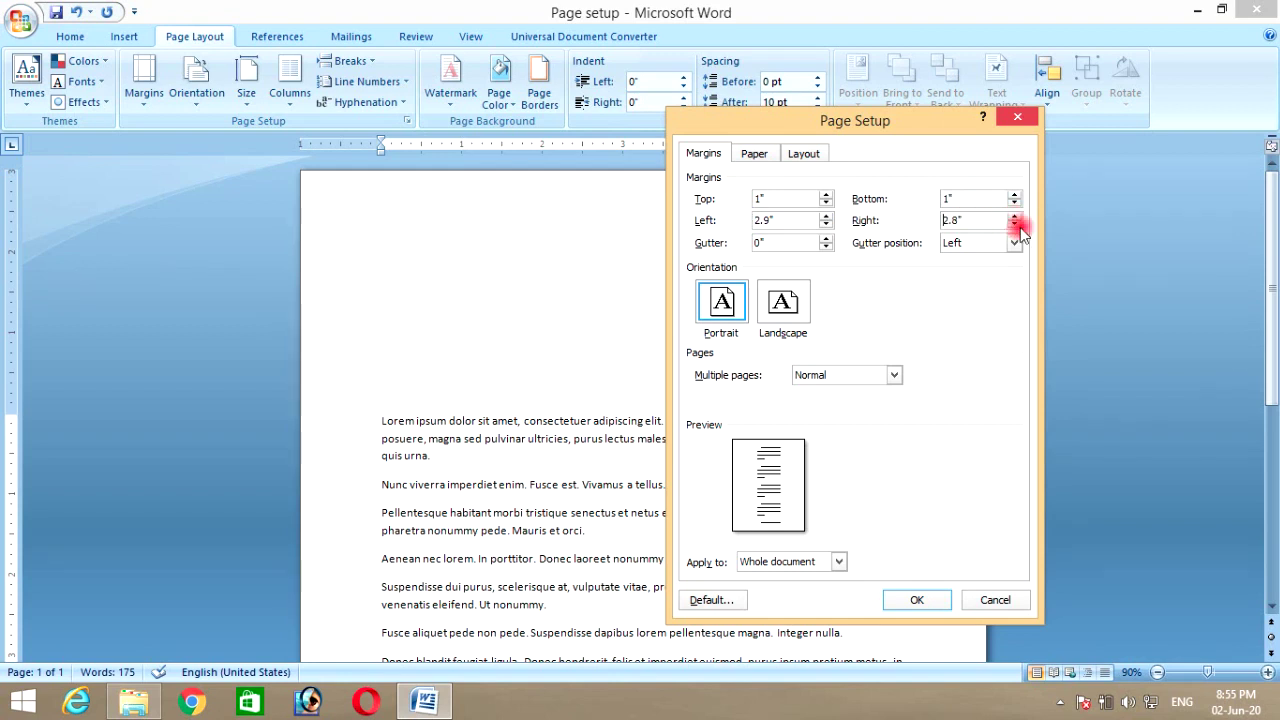
{"action": "left_click", "coordinate": [1016, 226]}
{"action": "left_click", "coordinate": [1016, 226]}
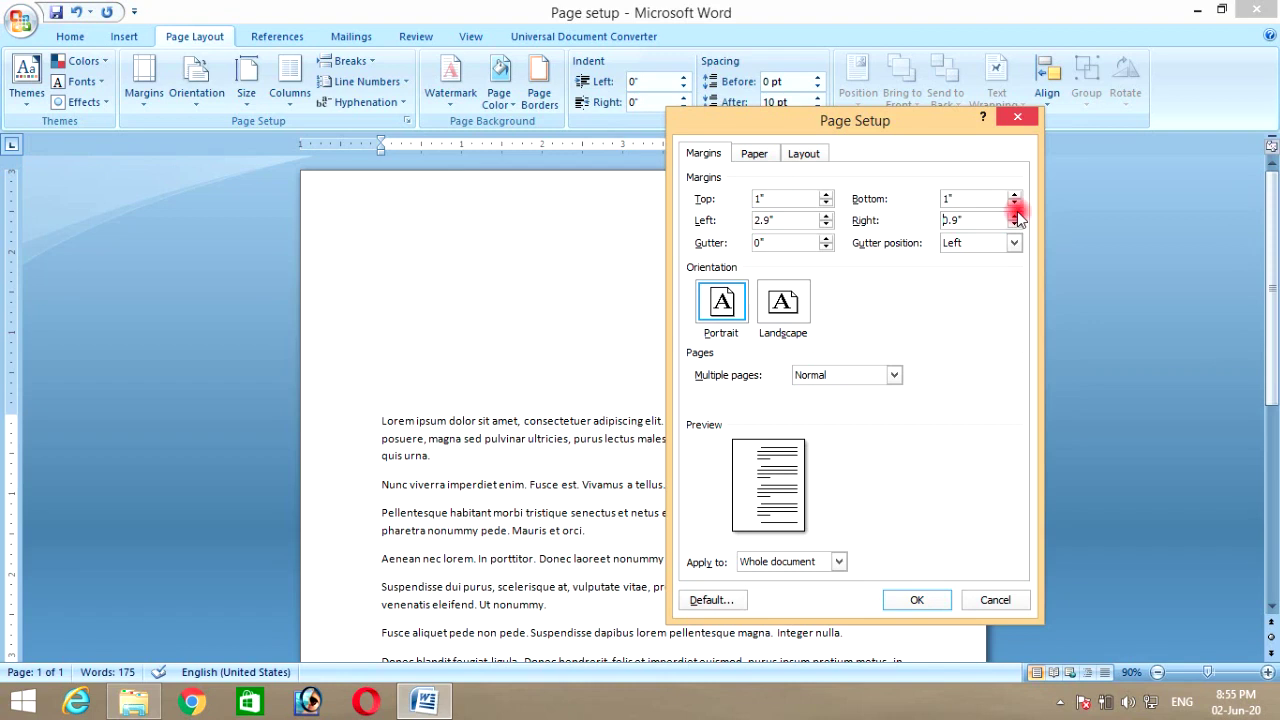
{"action": "left_click", "coordinate": [1014, 213]}
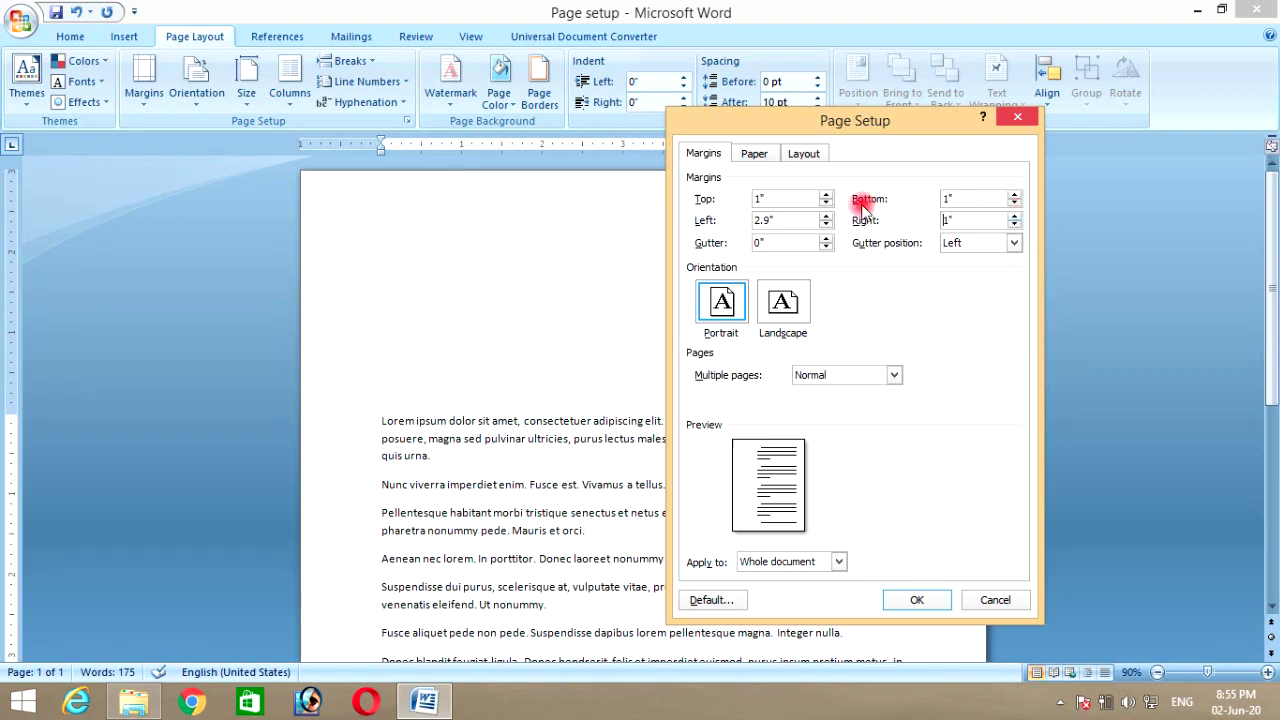
{"action": "left_click", "coordinate": [826, 215]}
{"action": "left_click", "coordinate": [826, 215]}
{"action": "left_click", "coordinate": [826, 215]}
{"action": "left_click", "coordinate": [826, 226]}
{"action": "left_click", "coordinate": [826, 226]}
{"action": "left_click", "coordinate": [826, 226]}
{"action": "left_click", "coordinate": [826, 226]}
{"action": "left_click", "coordinate": [826, 226]}
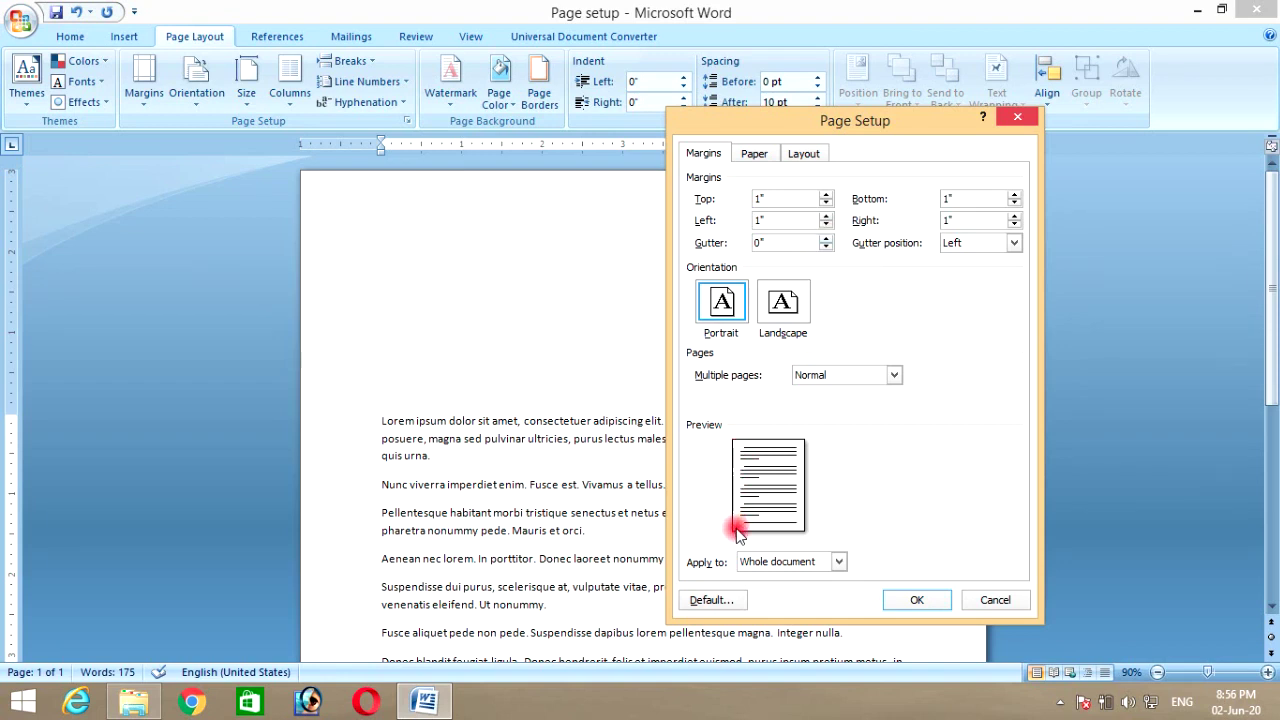
Add a gutter and widen it up to 2.3".
{"action": "left_click", "coordinate": [827, 240]}
{"action": "left_click", "coordinate": [827, 240]}
{"action": "left_click", "coordinate": [827, 240]}
{"action": "left_click", "coordinate": [827, 240]}
{"action": "left_click", "coordinate": [827, 240]}
{"action": "double_click", "coordinate": [827, 240]}
{"action": "double_click", "coordinate": [827, 240]}
{"action": "double_click", "coordinate": [827, 240]}
{"action": "left_click", "coordinate": [827, 240]}
{"action": "double_click", "coordinate": [827, 240]}
{"action": "double_click", "coordinate": [827, 240]}
{"action": "double_click", "coordinate": [827, 240]}
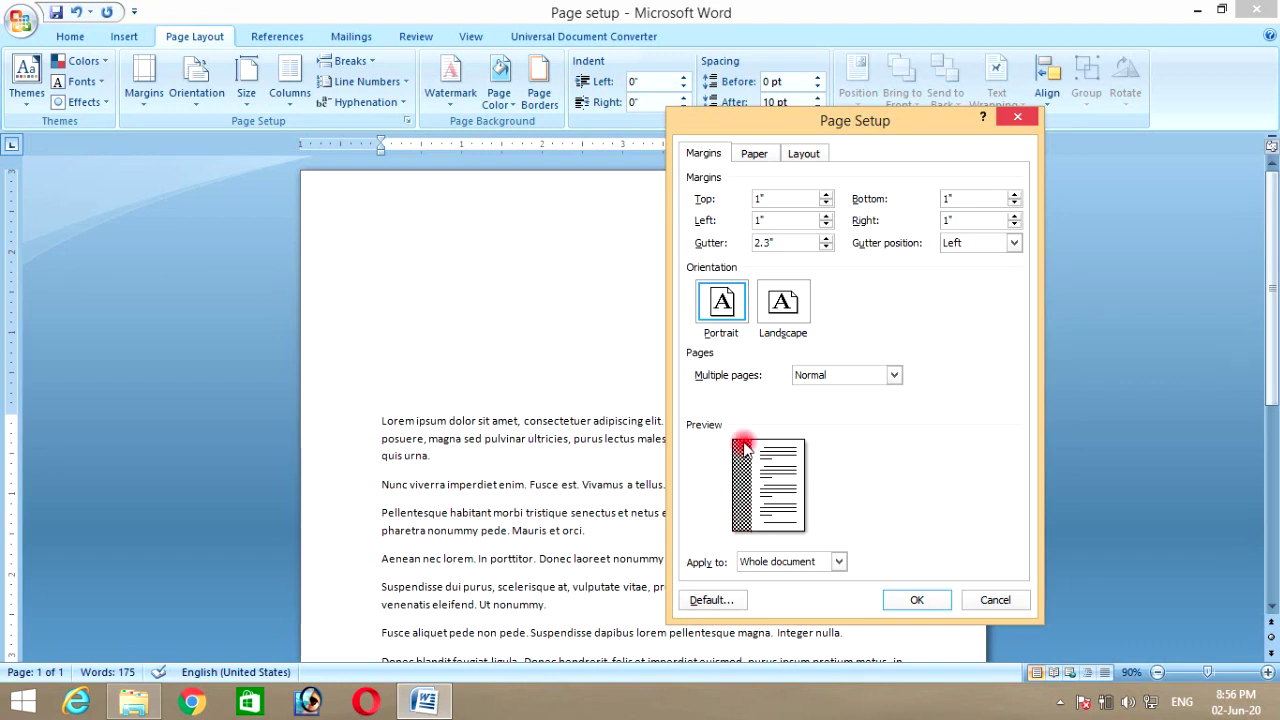
Narrow the gutter back down to 0.5".
{"action": "left_click", "coordinate": [826, 247]}
{"action": "left_click", "coordinate": [826, 247]}
{"action": "left_click", "coordinate": [826, 247]}
{"action": "left_click", "coordinate": [826, 247]}
{"action": "left_click", "coordinate": [826, 247]}
{"action": "left_click", "coordinate": [826, 247]}
{"action": "left_click", "coordinate": [826, 247]}
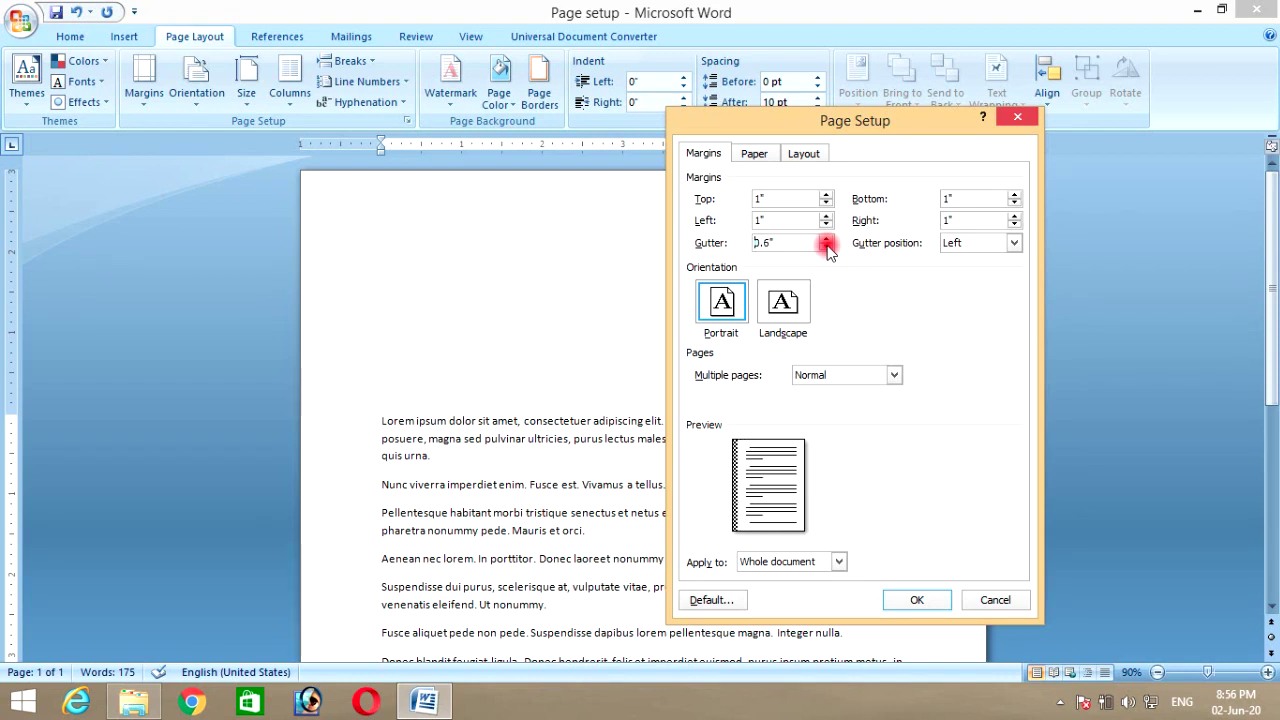
{"action": "left_click", "coordinate": [826, 247]}
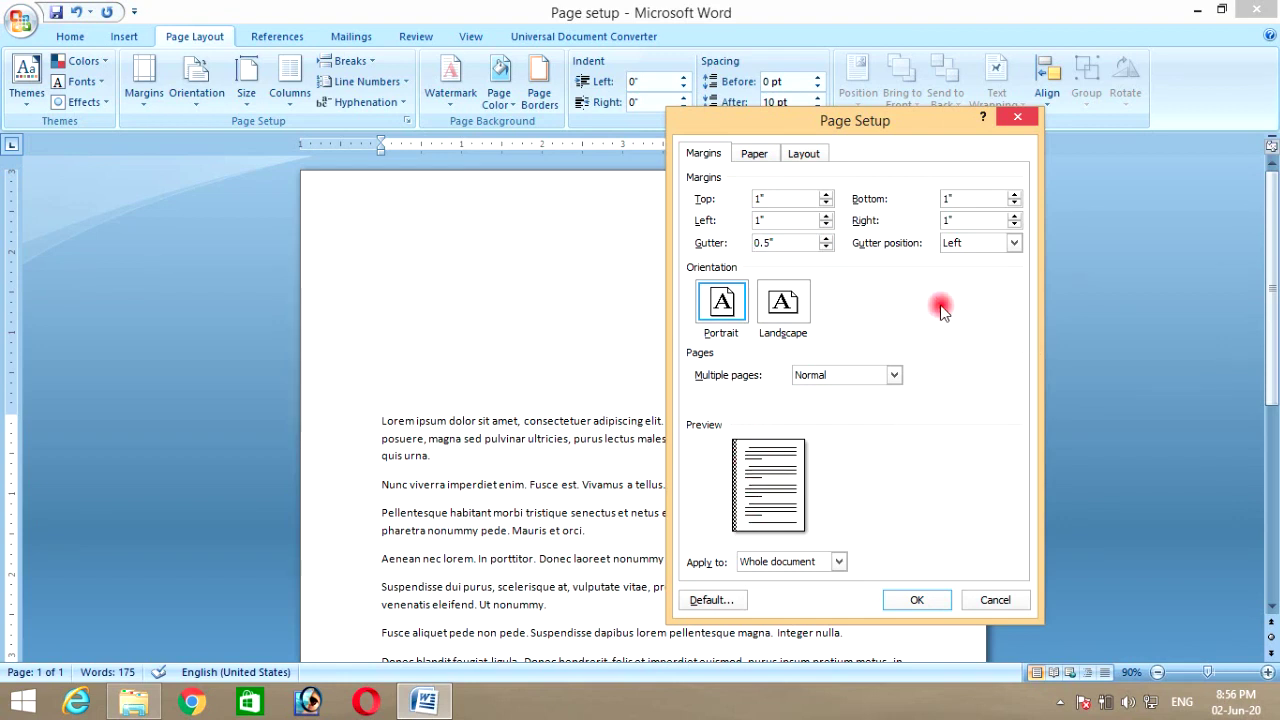
Set the gutter position to Top, keeping portrait orientation.
{"action": "left_click", "coordinate": [1014, 242]}
{"action": "left_click", "coordinate": [980, 270]}
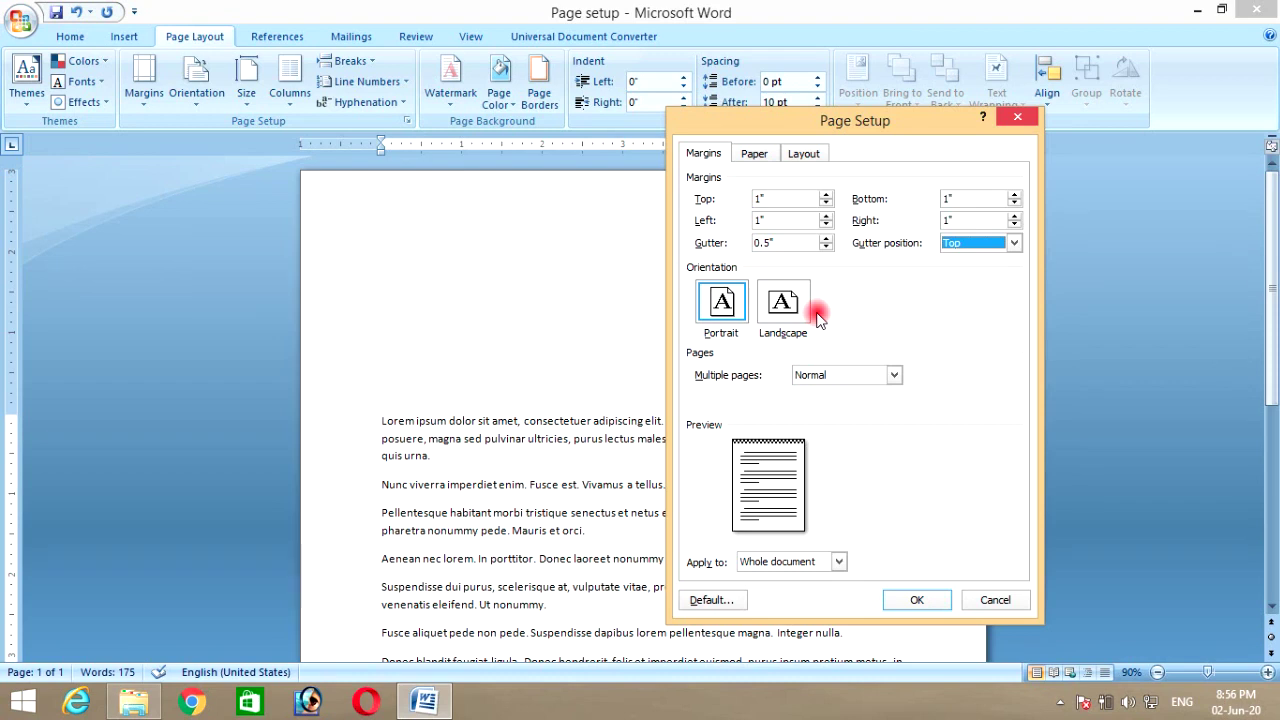
{"action": "left_click", "coordinate": [724, 303]}
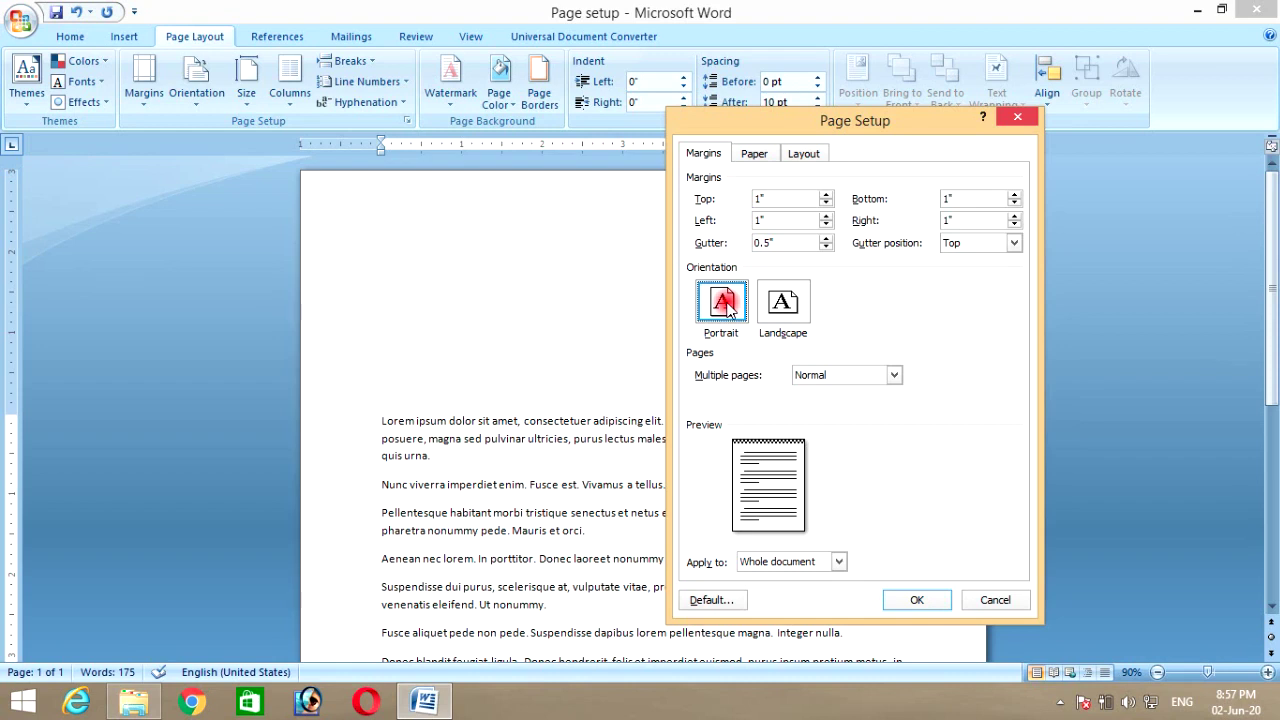
Toggle between Portrait and Landscape, settle on Landscape, and apply the page setup.
{"action": "left_click", "coordinate": [786, 304]}
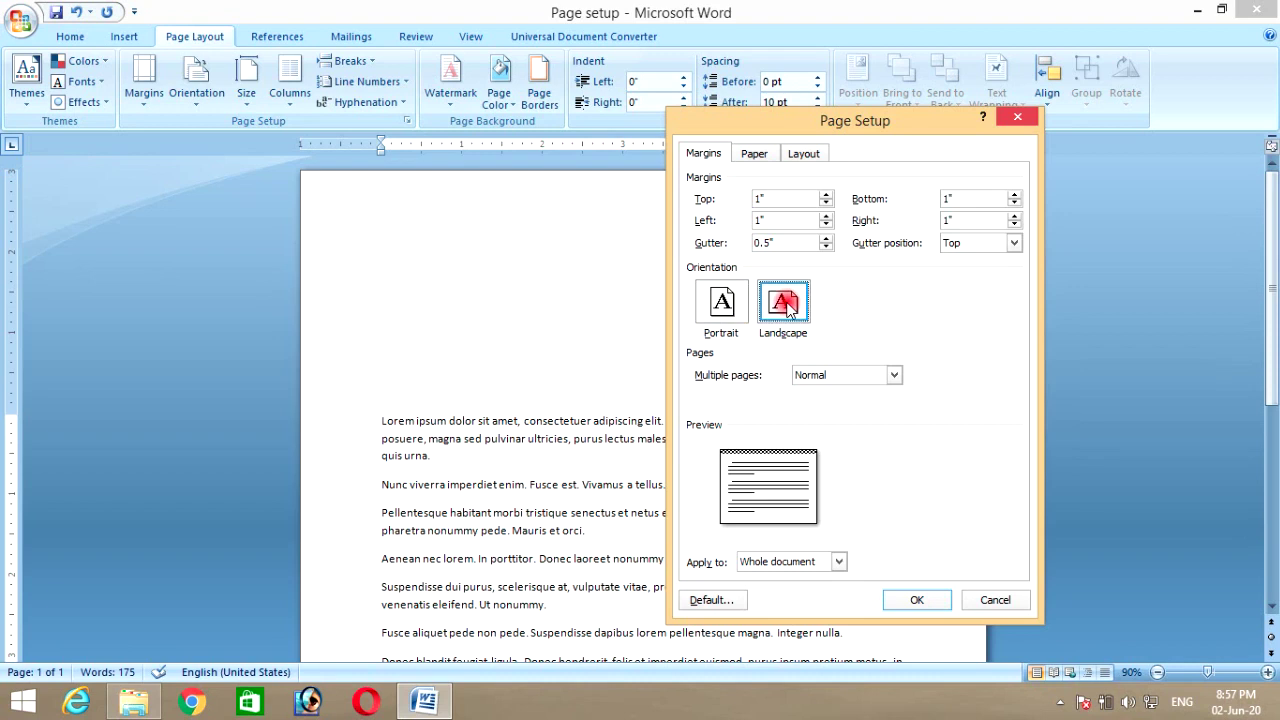
{"action": "left_click", "coordinate": [716, 302]}
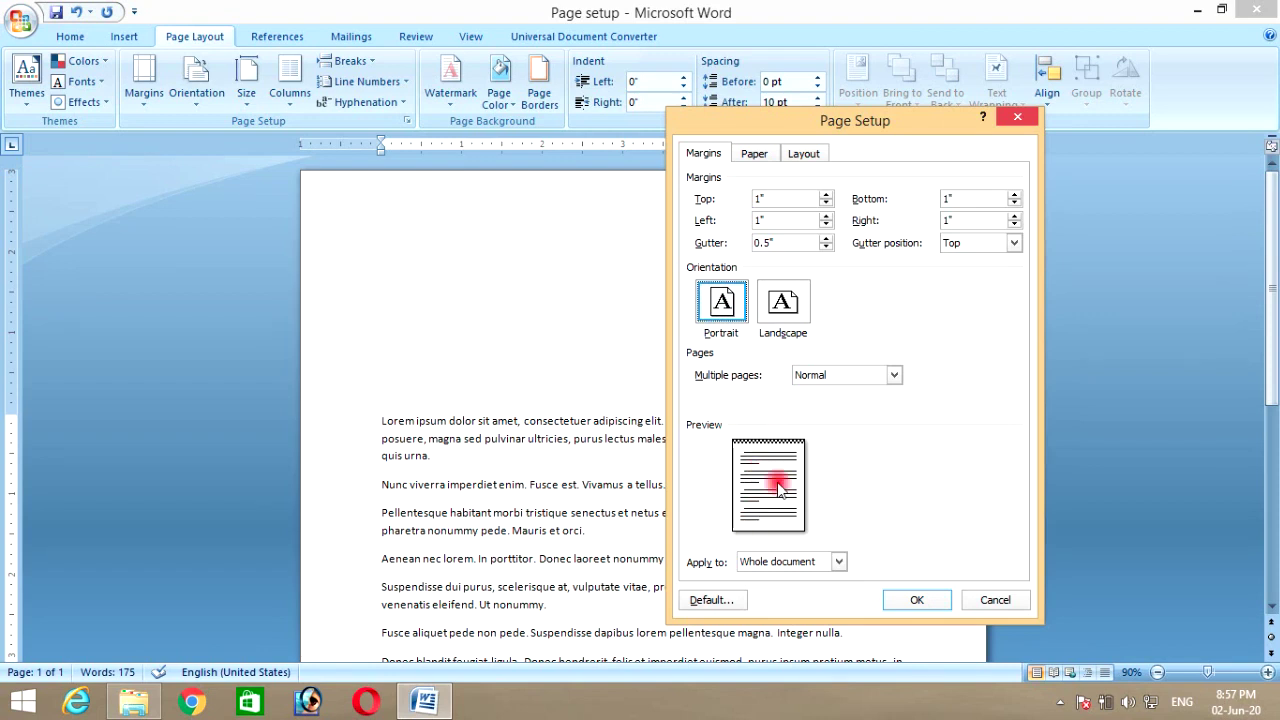
{"action": "left_click", "coordinate": [785, 303]}
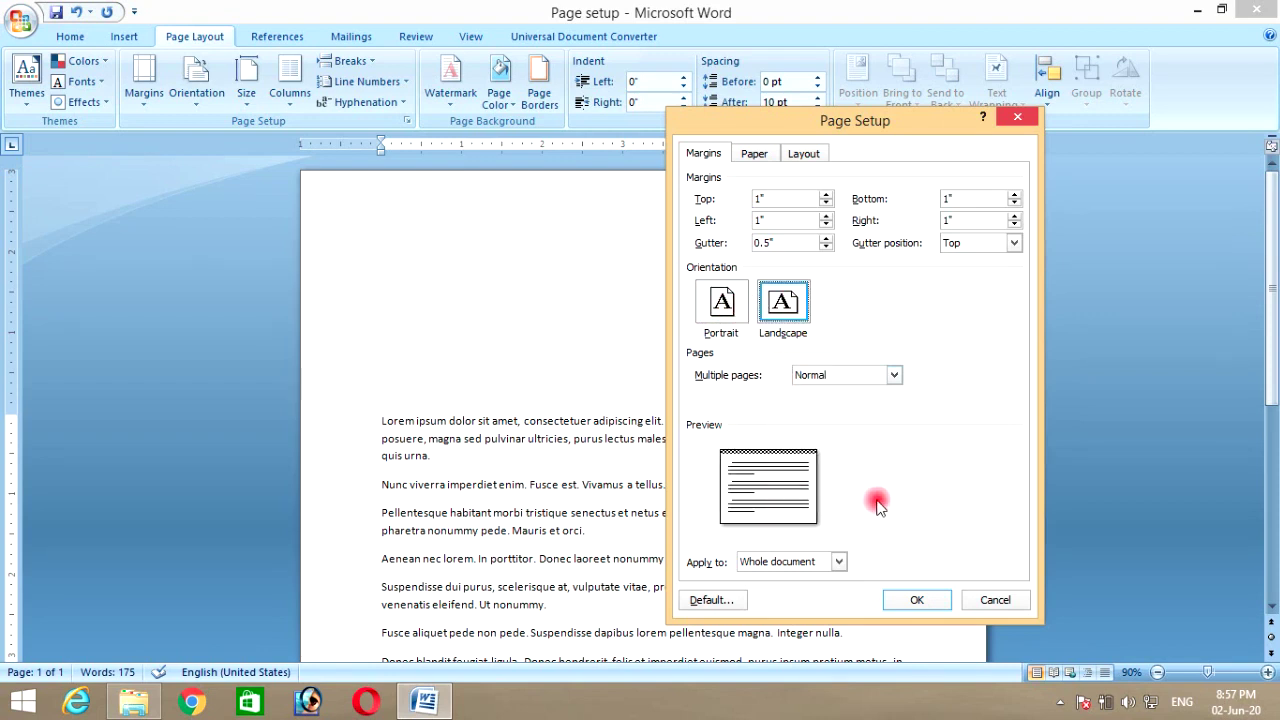
{"action": "left_click", "coordinate": [918, 604]}
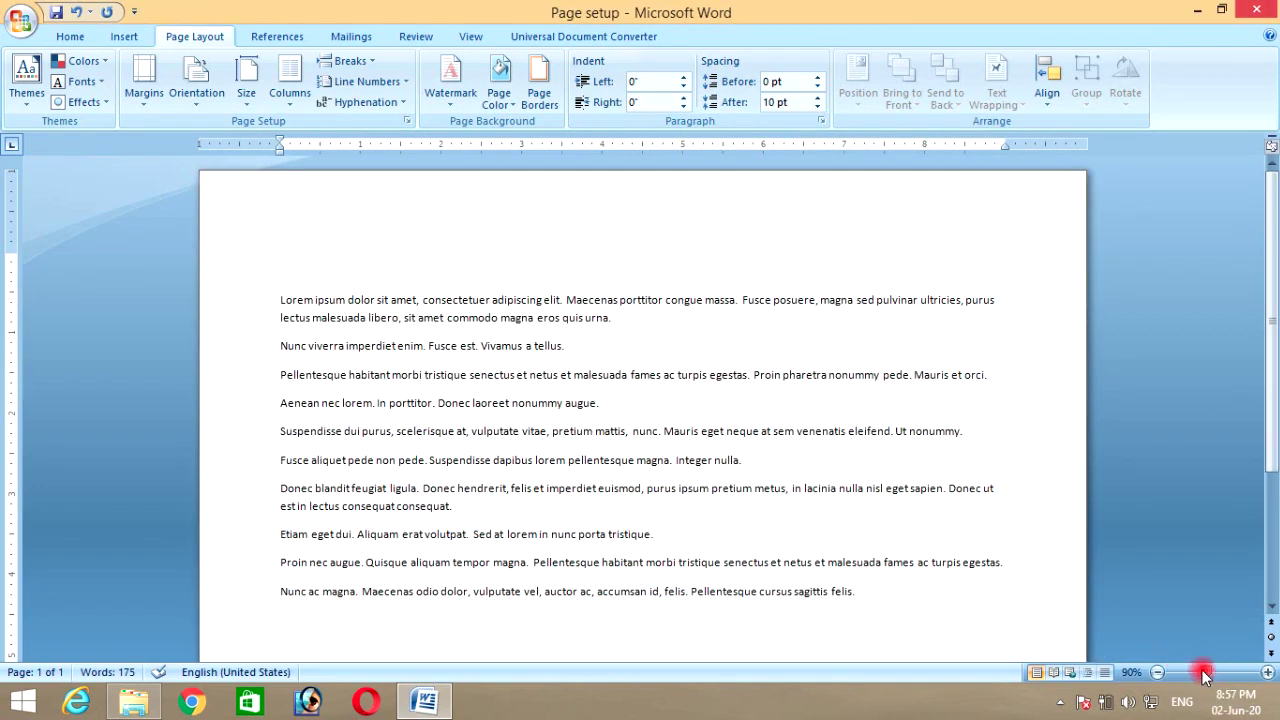
Switch the page back to Portrait orientation, zooming out and back in to check it.
{"action": "left_click_drag", "start_coordinate": [1205, 675], "coordinate": [1192, 672]}
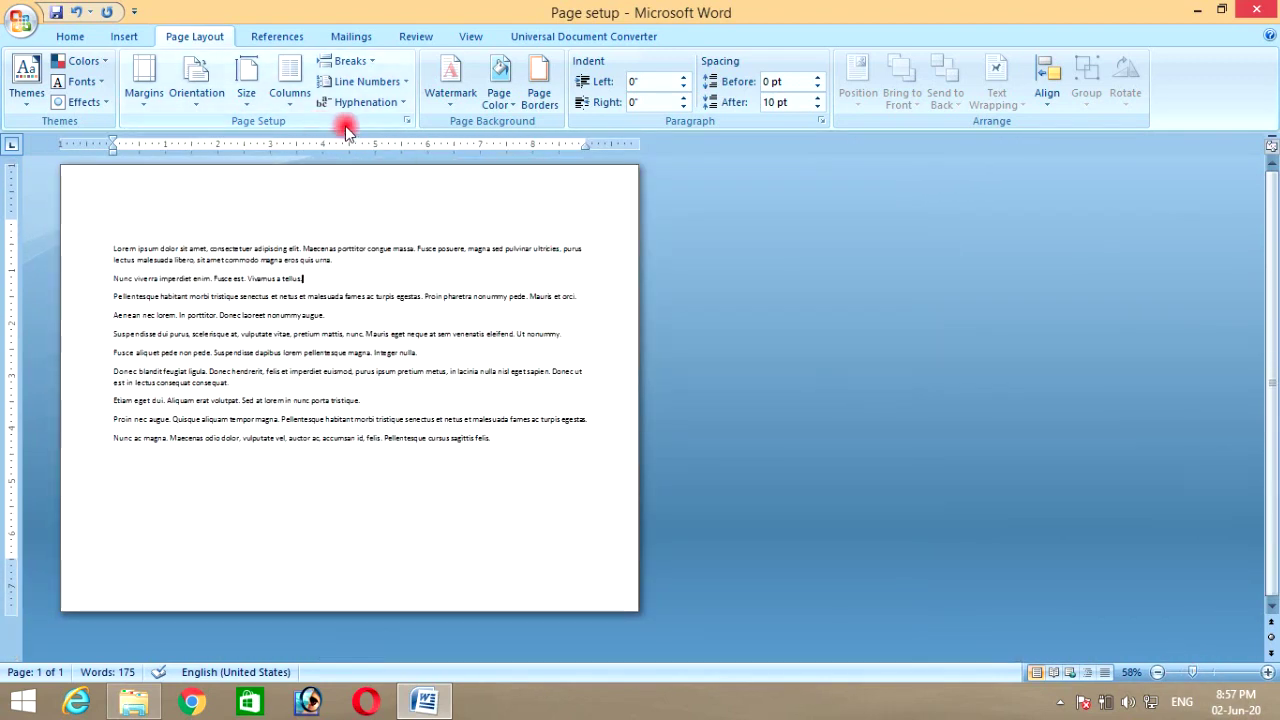
{"action": "left_click", "coordinate": [407, 121]}
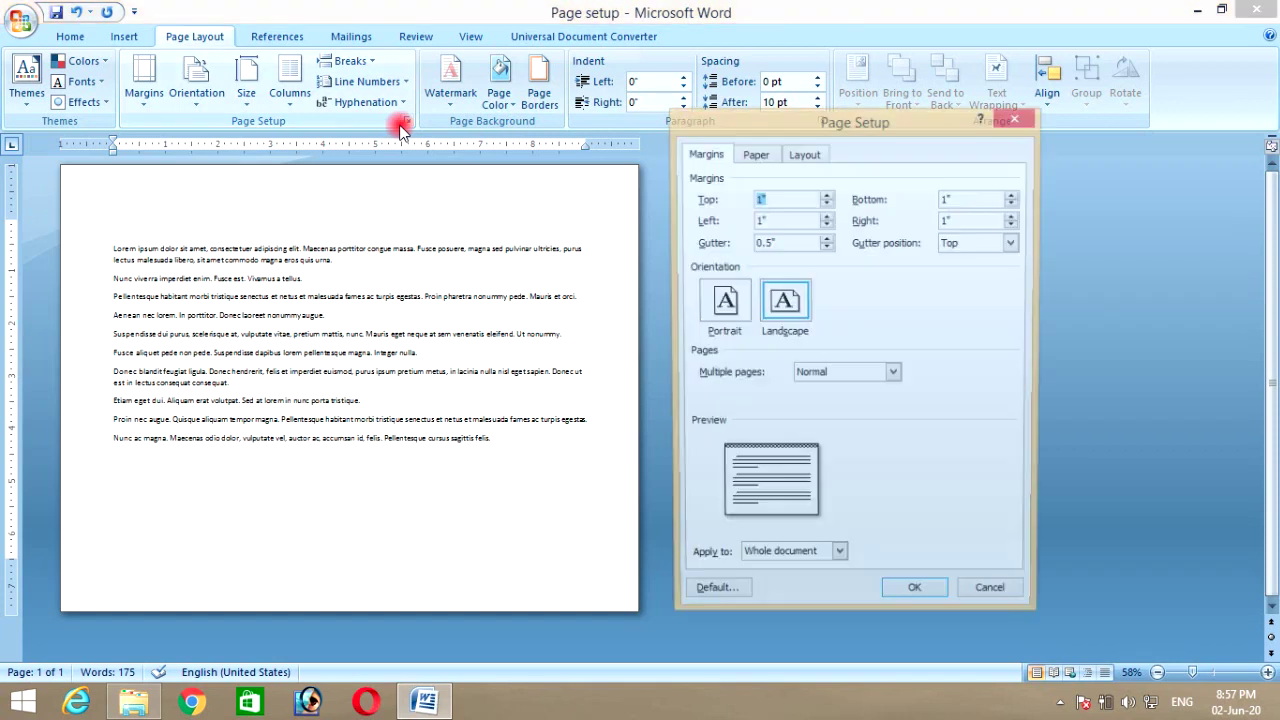
{"action": "left_click", "coordinate": [722, 302]}
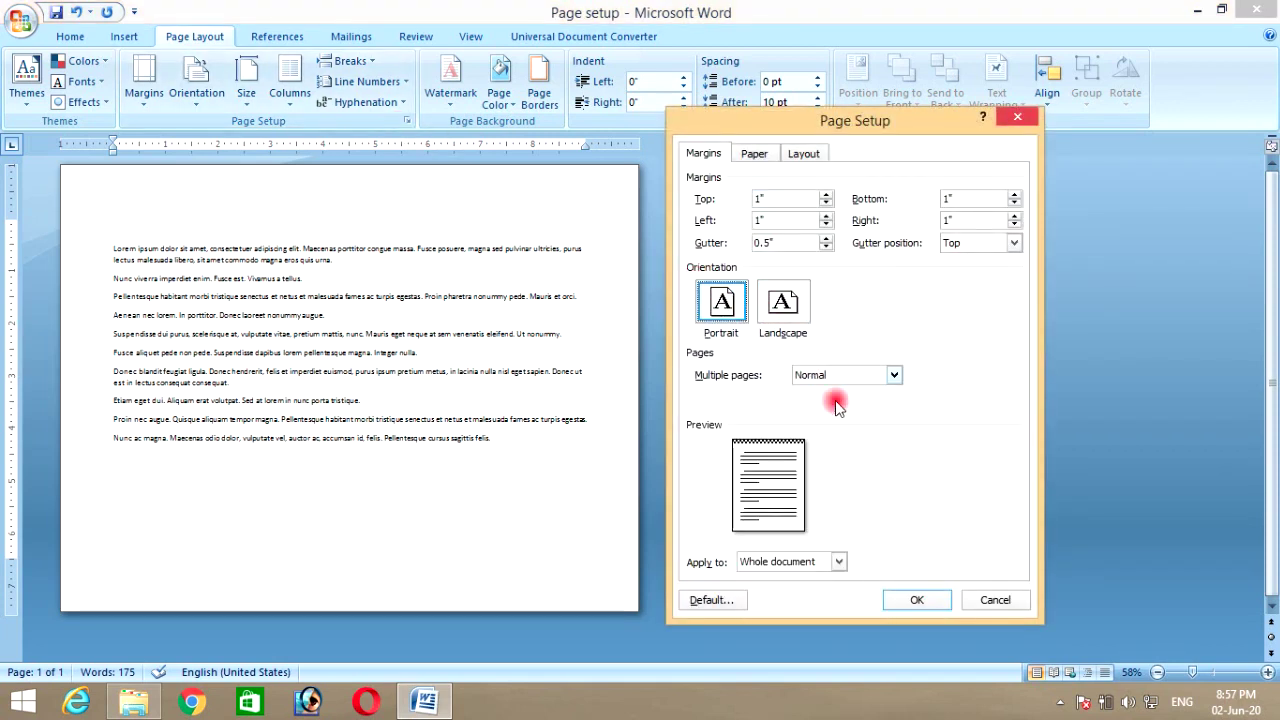
{"action": "left_click", "coordinate": [918, 600]}
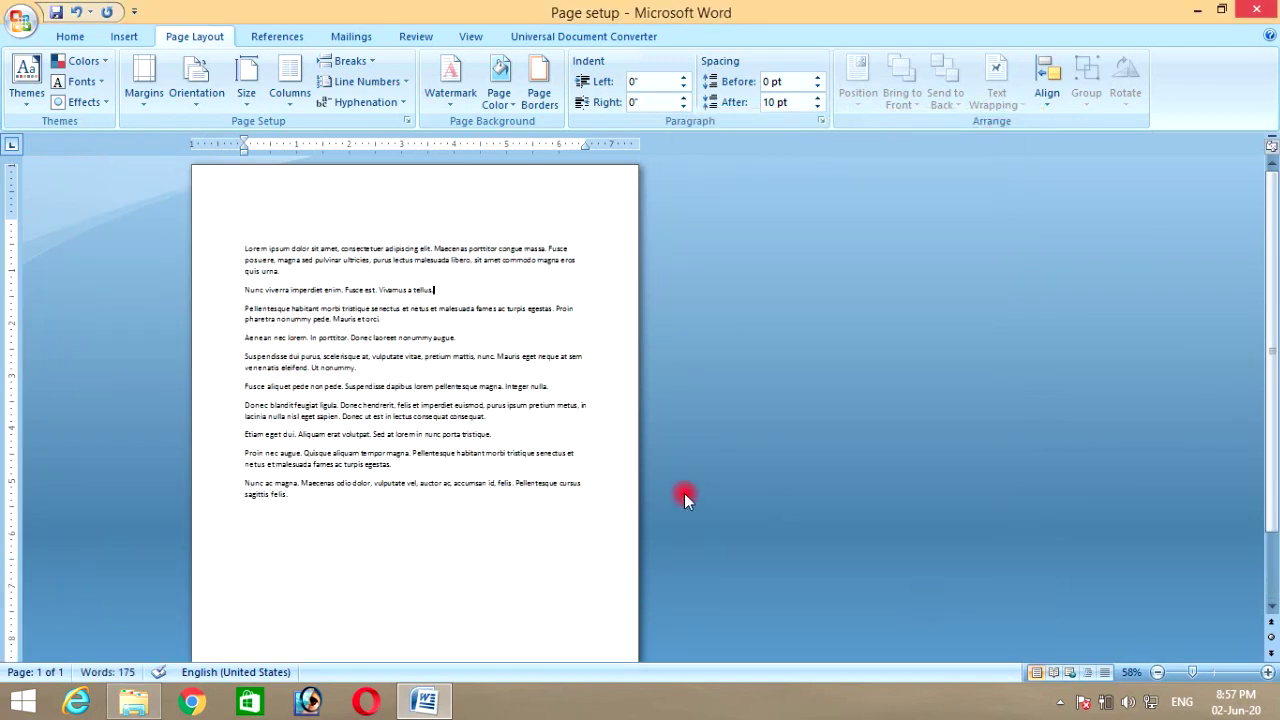
{"action": "left_click_drag", "start_coordinate": [1192, 672], "coordinate": [1212, 672]}
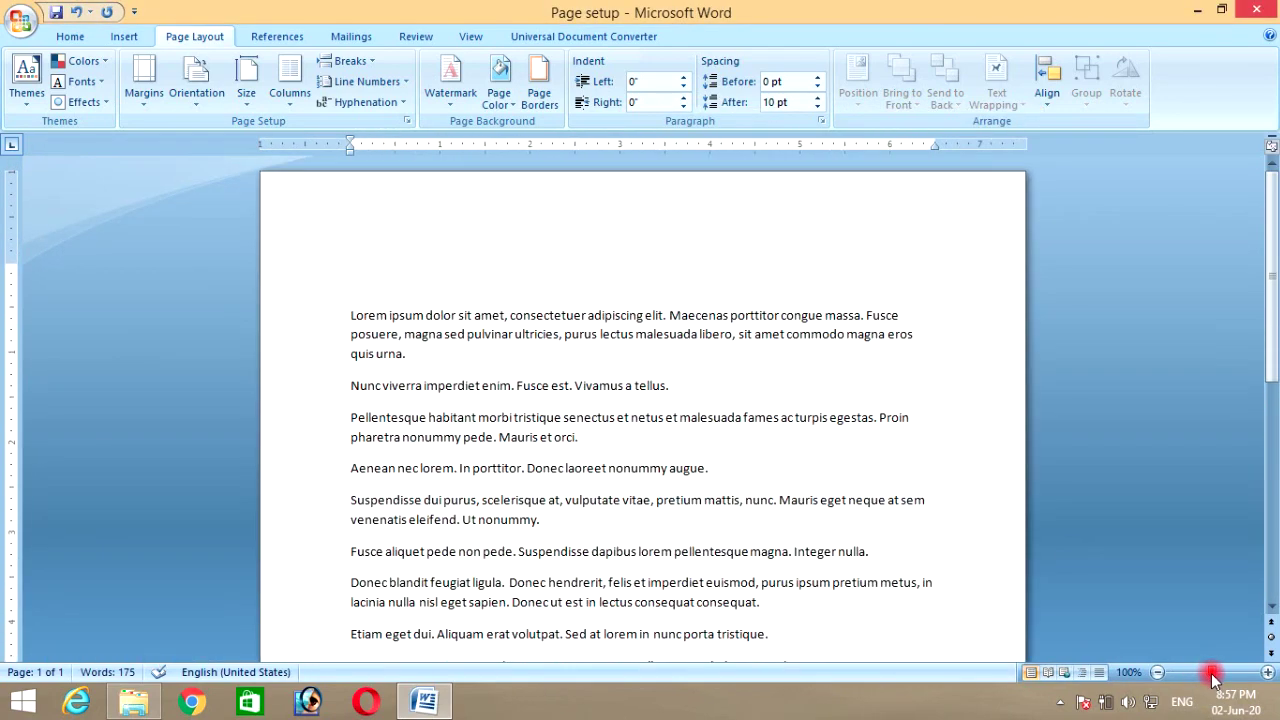
{"action": "left_click", "coordinate": [408, 121]}
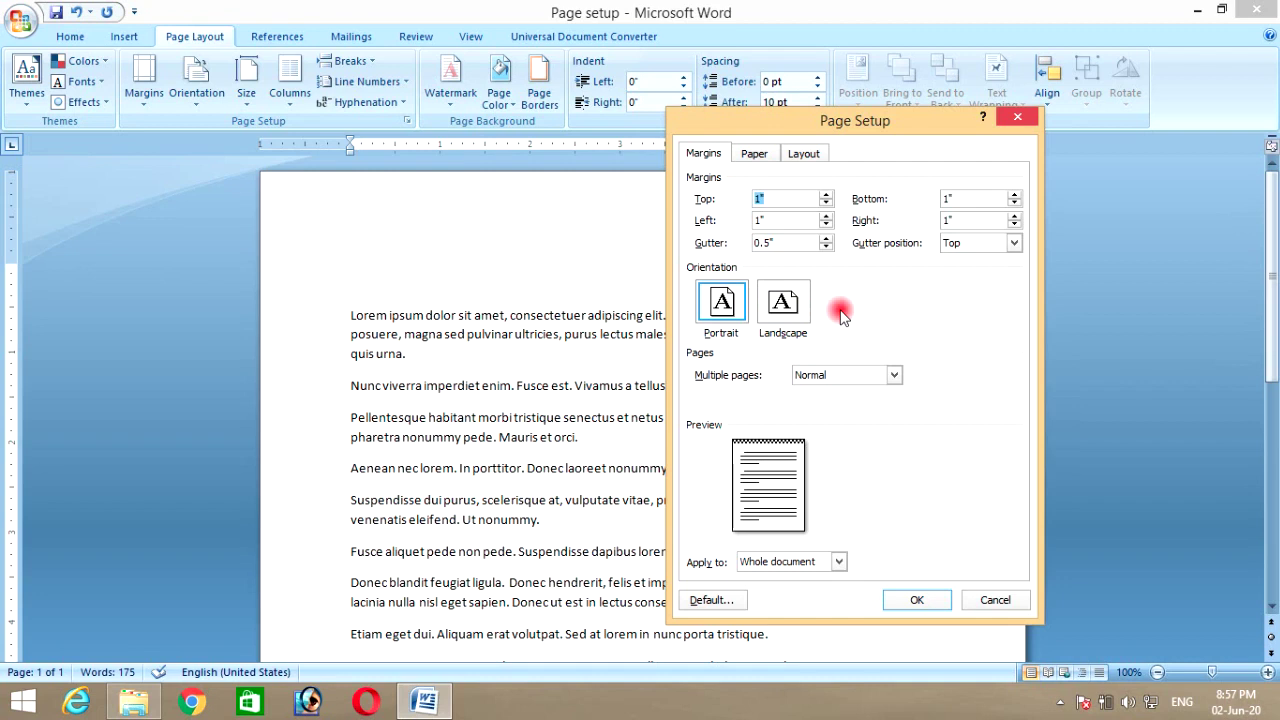
Try Tabloid/ANSI B, then set the paper size to A4 (8.27" × 11.69") and apply it.
{"action": "left_click", "coordinate": [753, 155]}
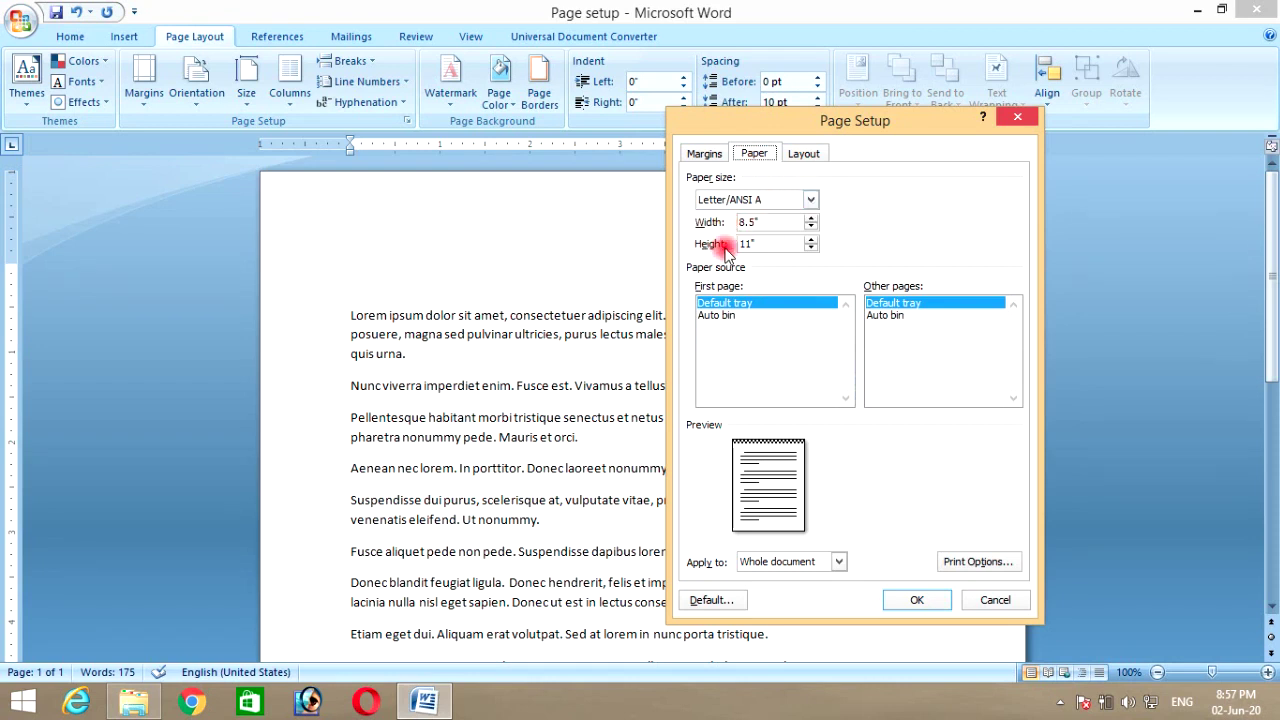
{"action": "left_click", "coordinate": [810, 200]}
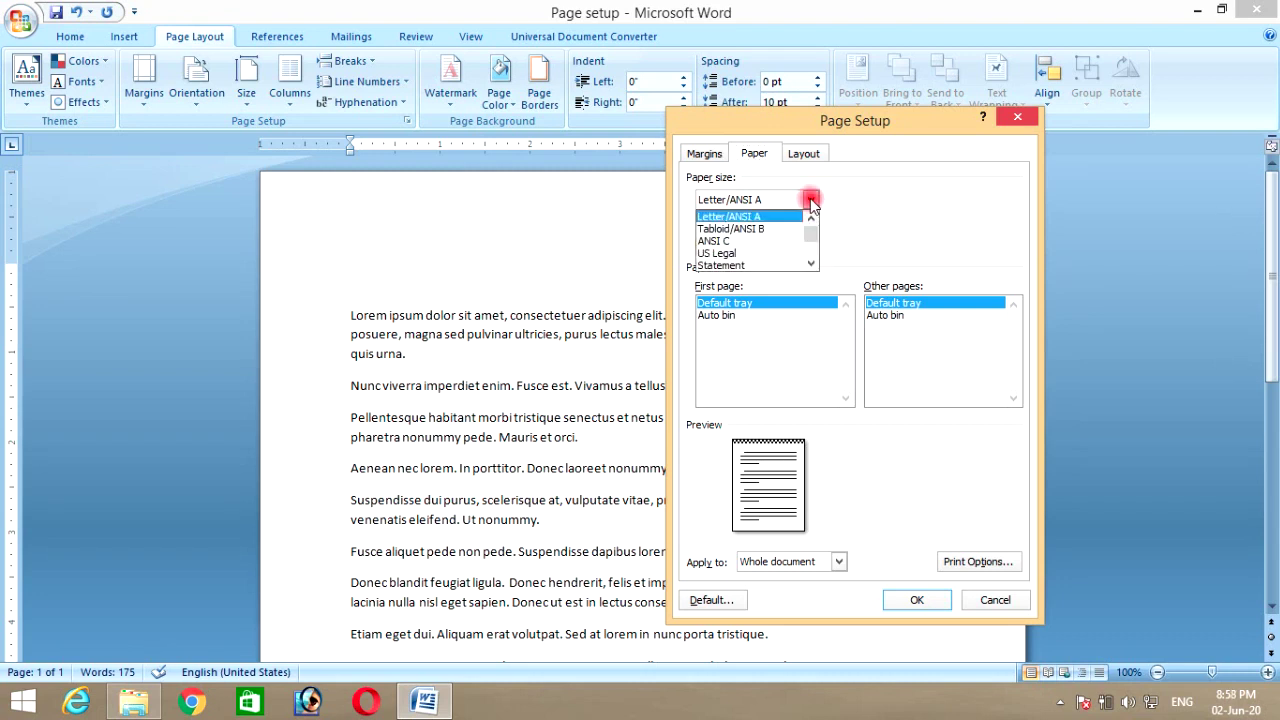
{"action": "left_click", "coordinate": [761, 230]}
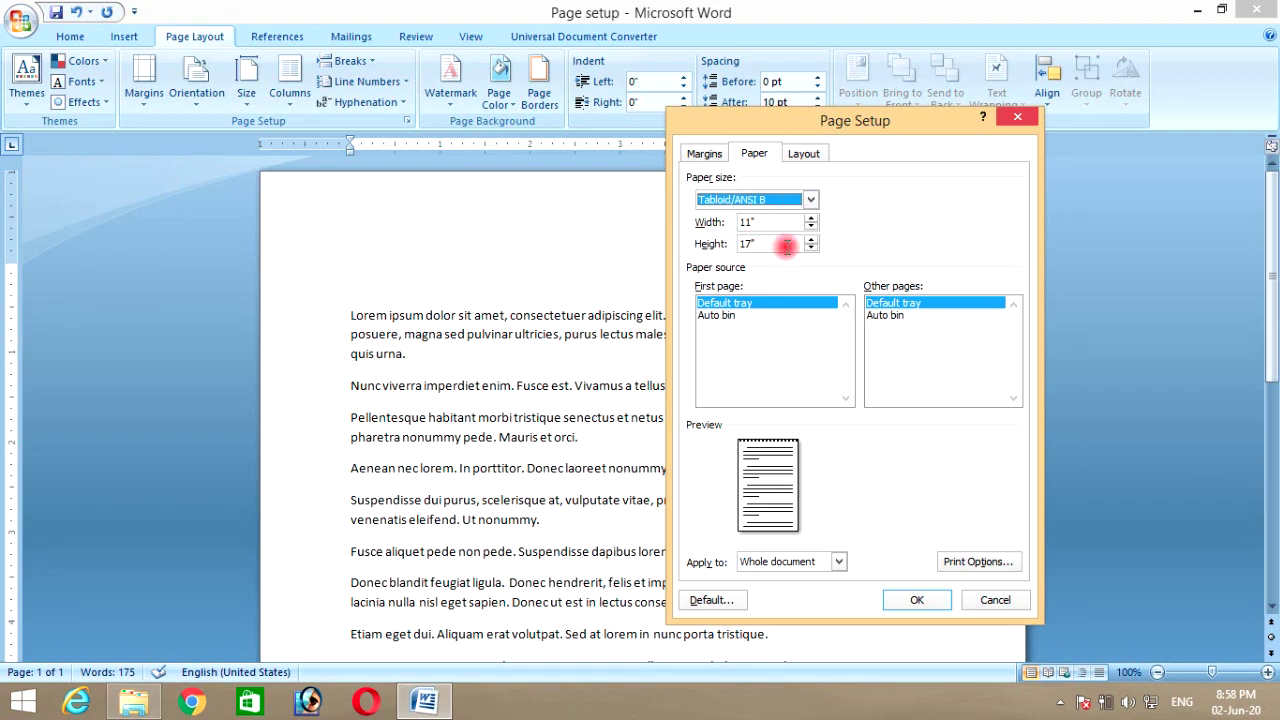
{"action": "left_click", "coordinate": [810, 199]}
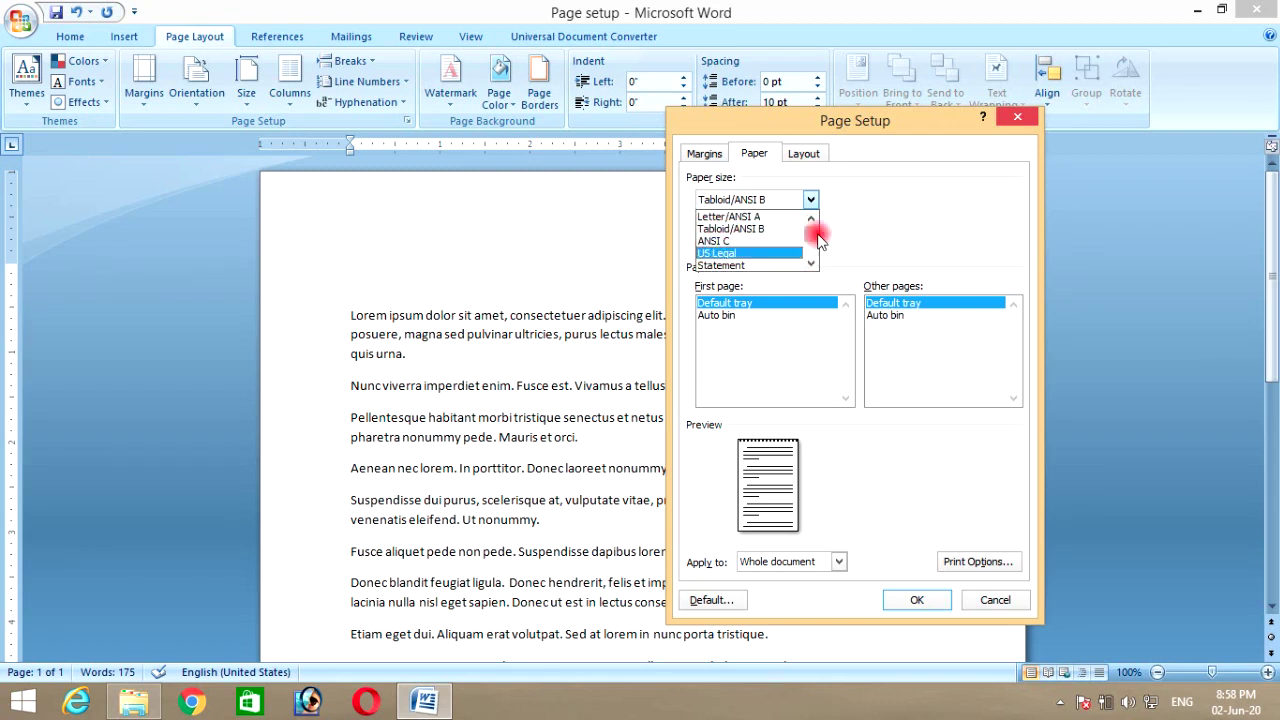
{"action": "left_click_drag", "start_coordinate": [818, 238], "coordinate": [812, 252]}
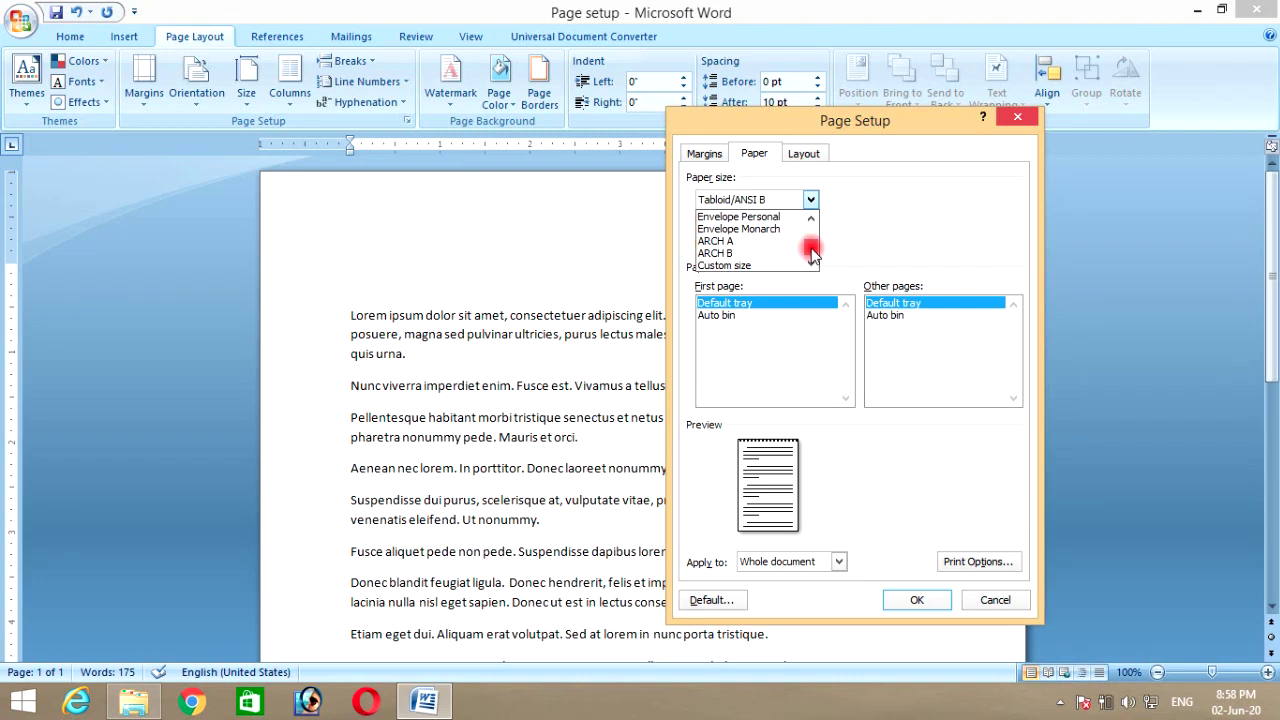
{"action": "left_click_drag", "start_coordinate": [810, 222], "coordinate": [810, 222]}
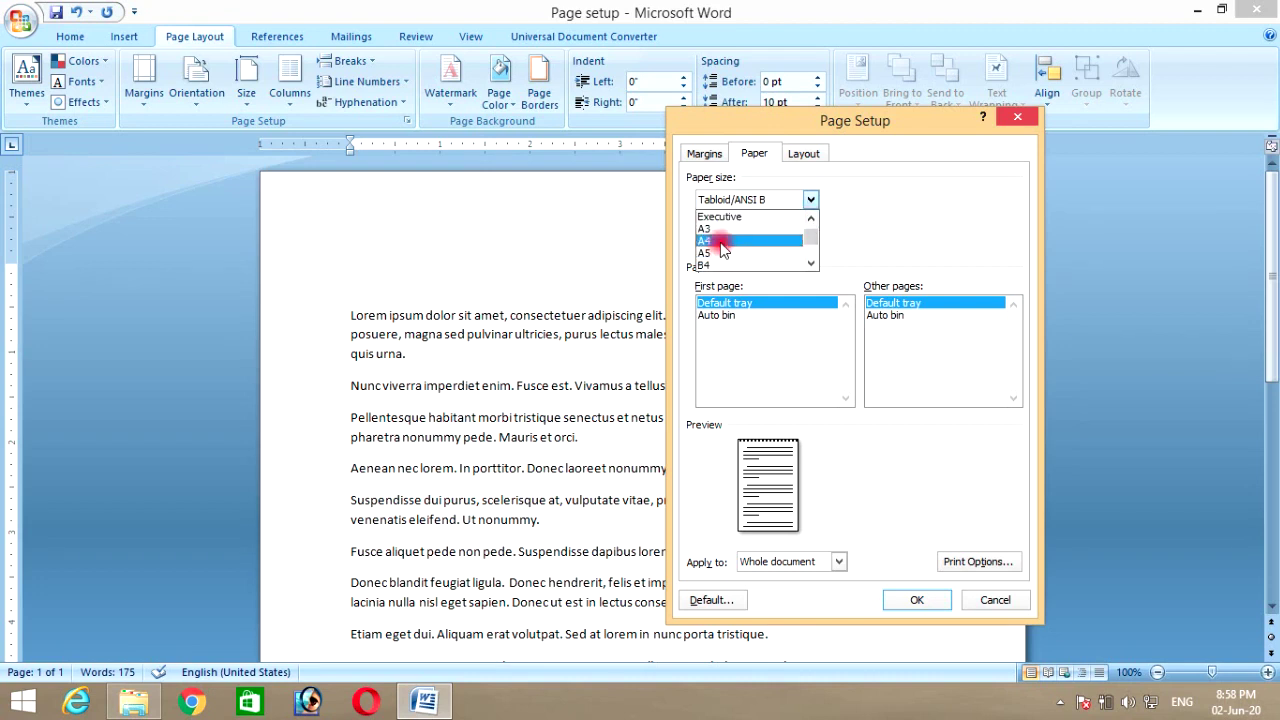
{"action": "left_click", "coordinate": [723, 242]}
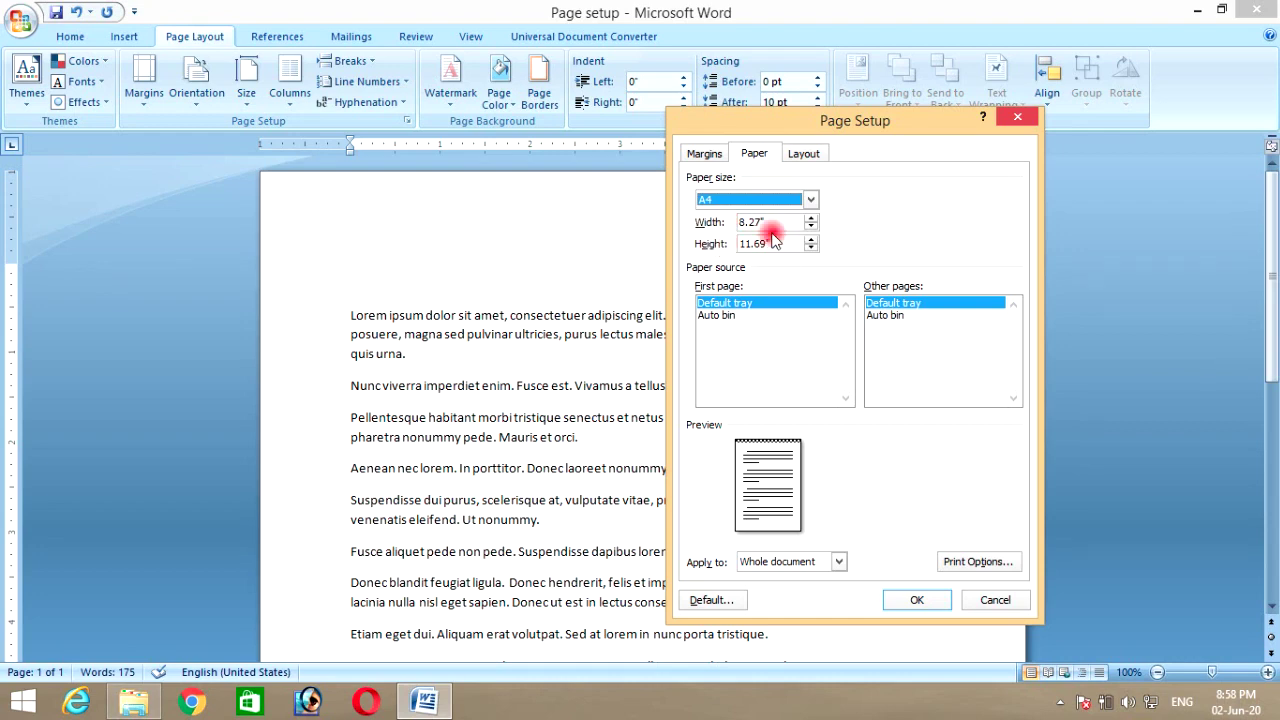
{"action": "left_click", "coordinate": [803, 153]}
{"action": "left_click", "coordinate": [918, 600]}
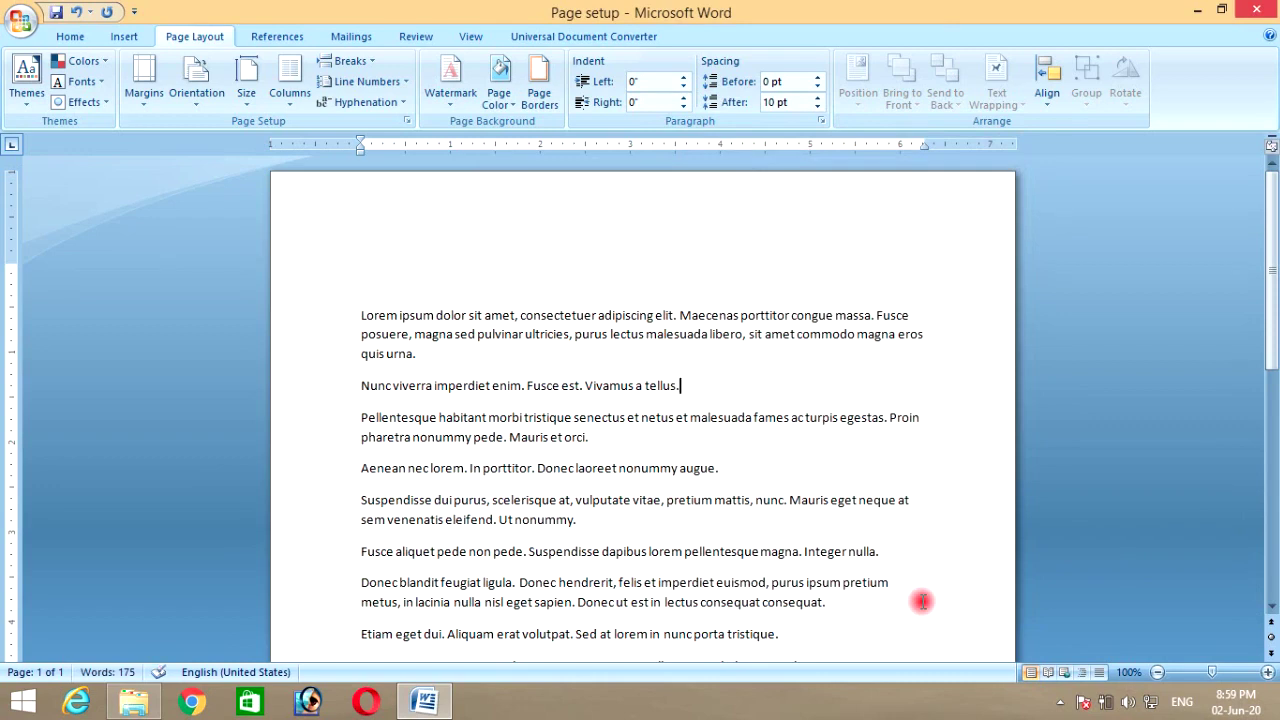
Apply the Narrow margin preset, then switch back to Normal 1" margins.
{"action": "scroll", "coordinate": [1274, 268], "scroll_direction": "down", "scroll_amount": 1}
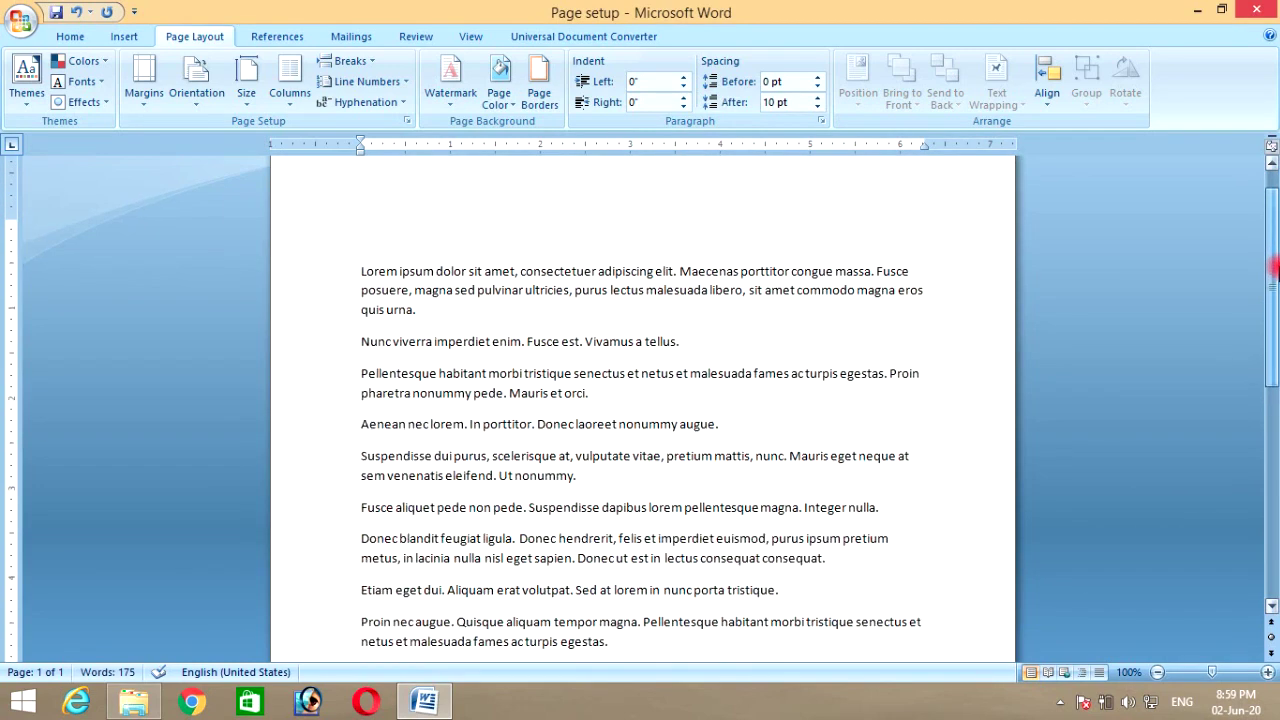
{"action": "scroll", "coordinate": [1274, 268], "scroll_direction": "up", "scroll_amount": 1}
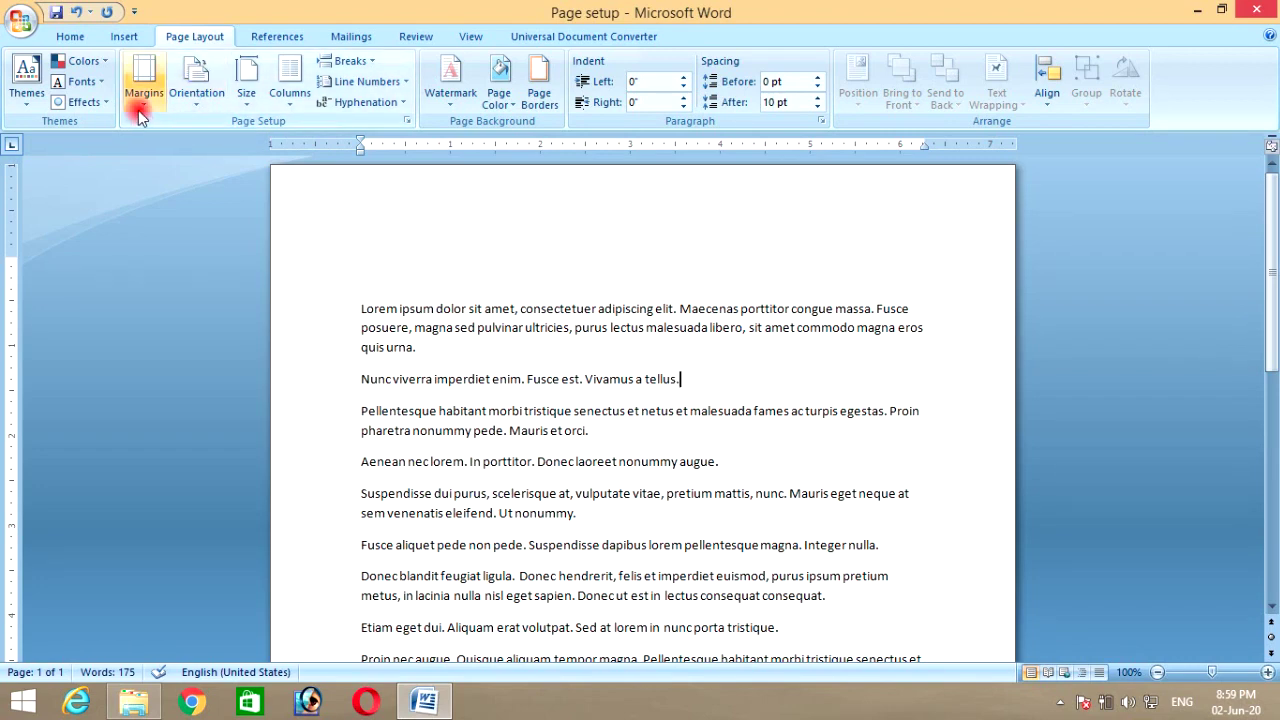
{"action": "left_click", "coordinate": [145, 100]}
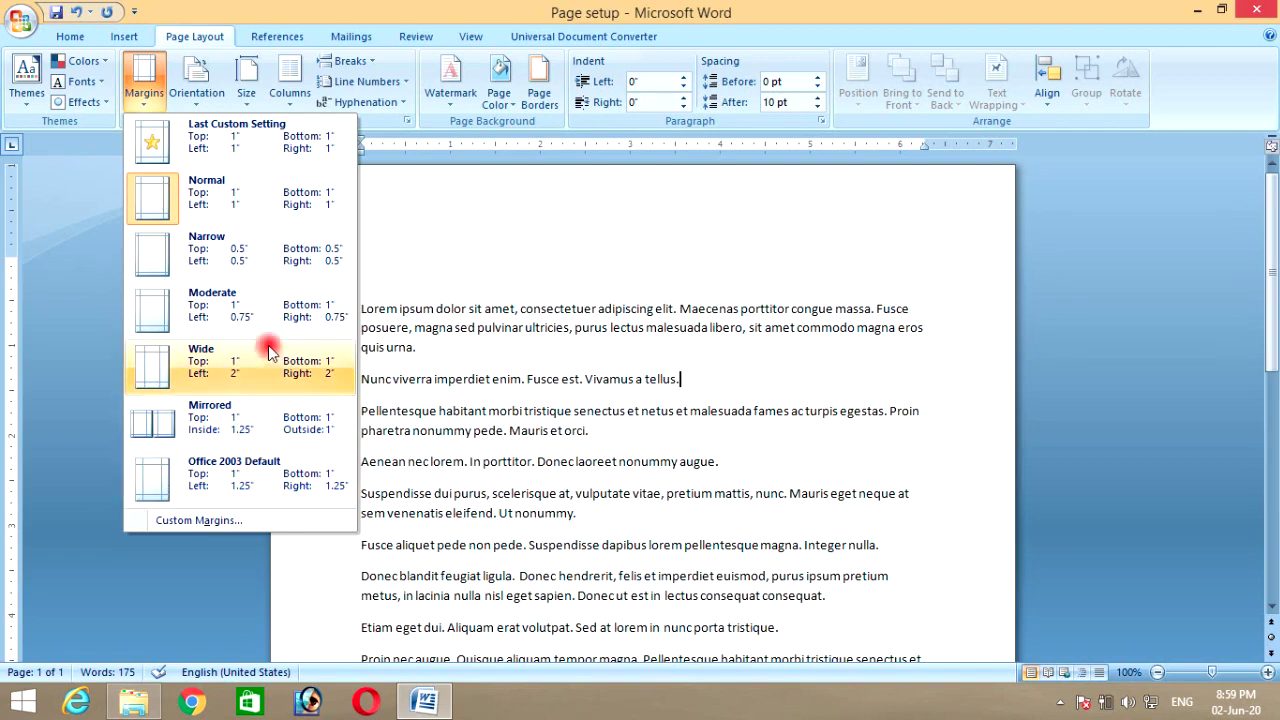
{"action": "left_click", "coordinate": [268, 263]}
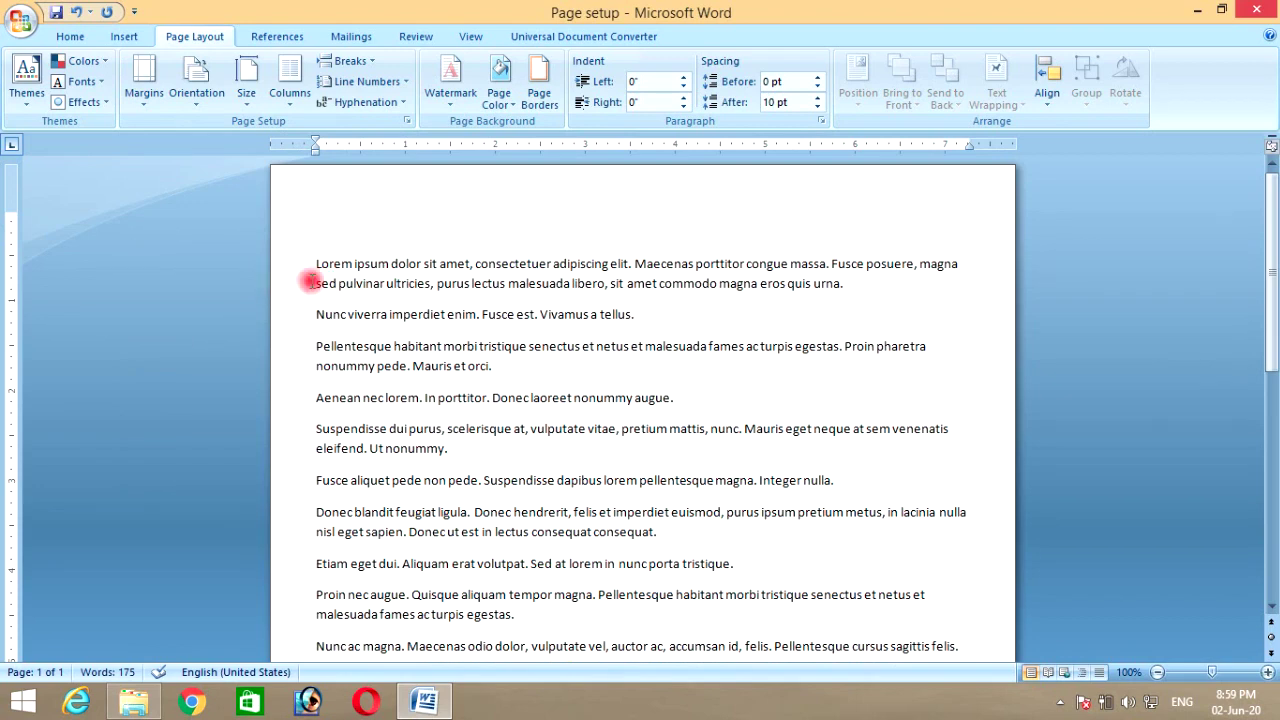
{"action": "left_click", "coordinate": [145, 105]}
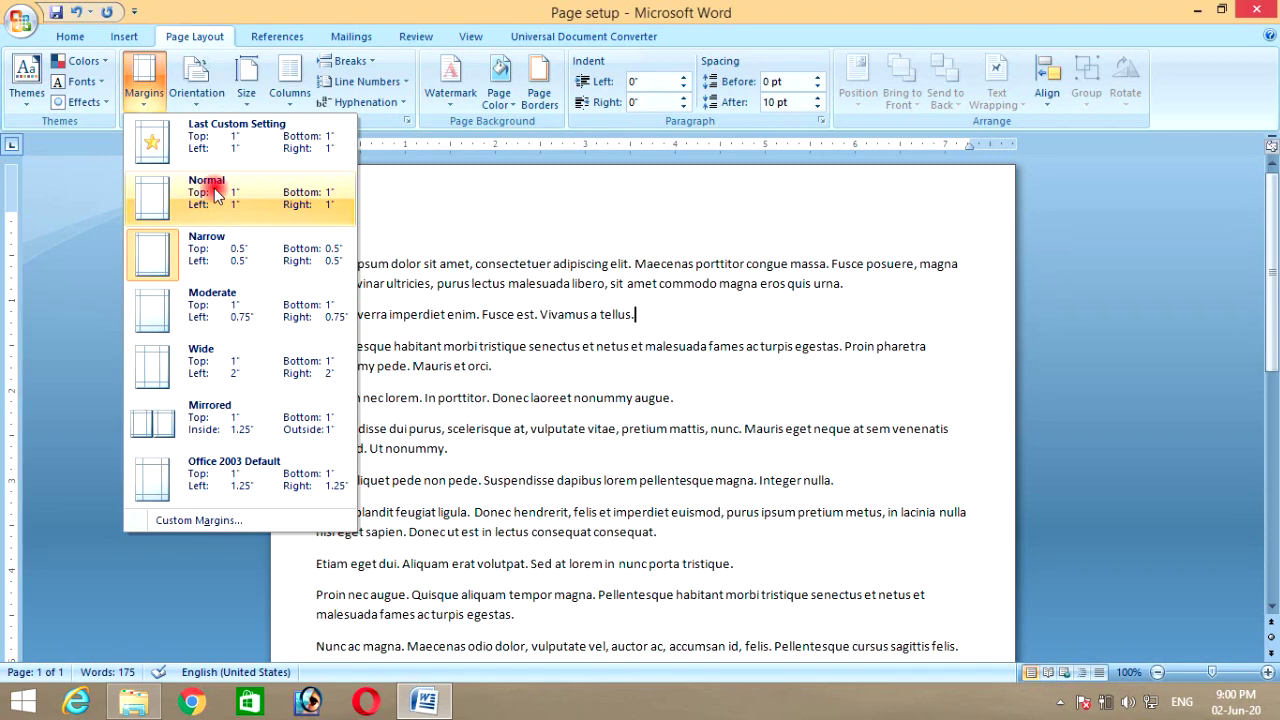
{"action": "left_click", "coordinate": [215, 193]}
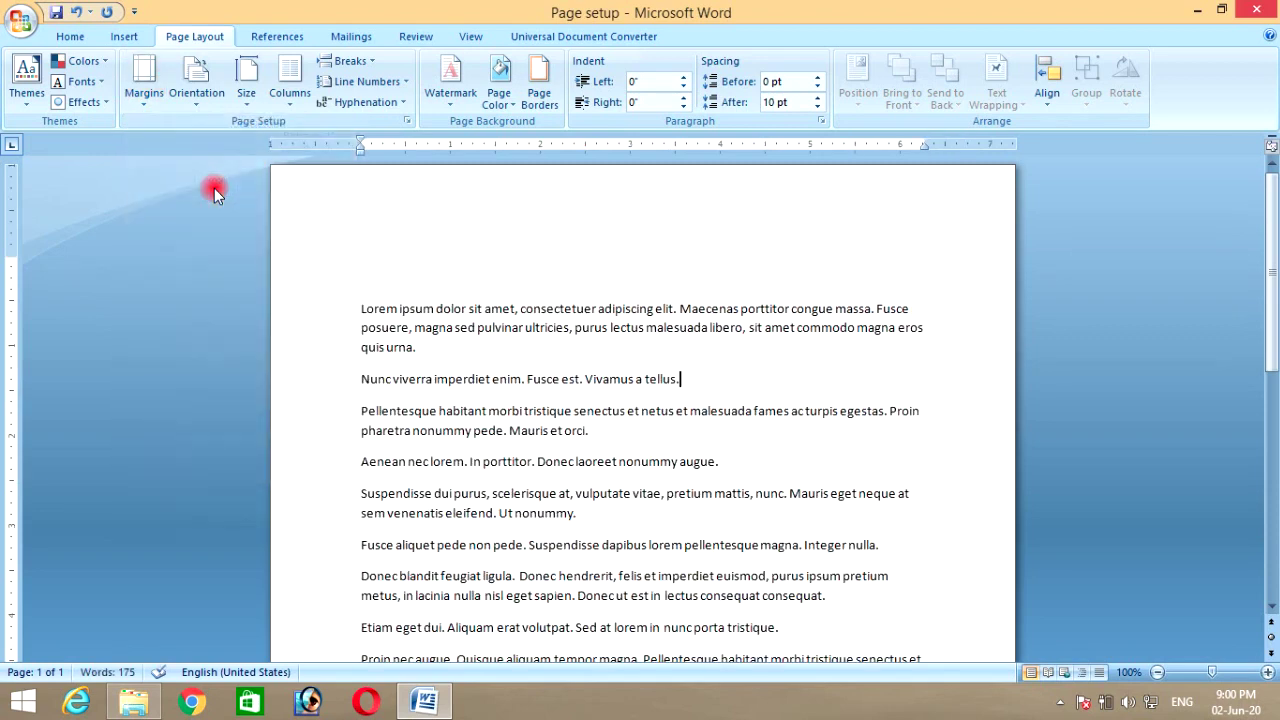
{"action": "left_click", "coordinate": [200, 100]}
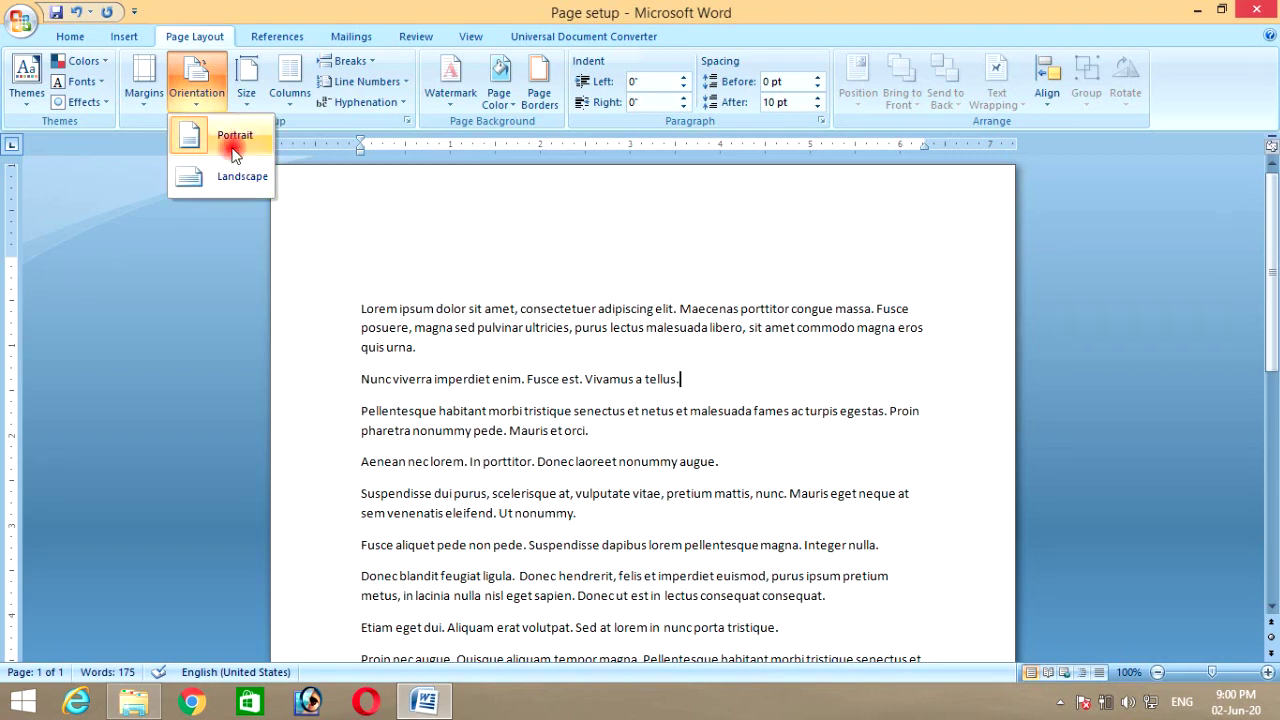
Switch the page to landscape, then return it to portrait orientation.
{"action": "left_click", "coordinate": [226, 176]}
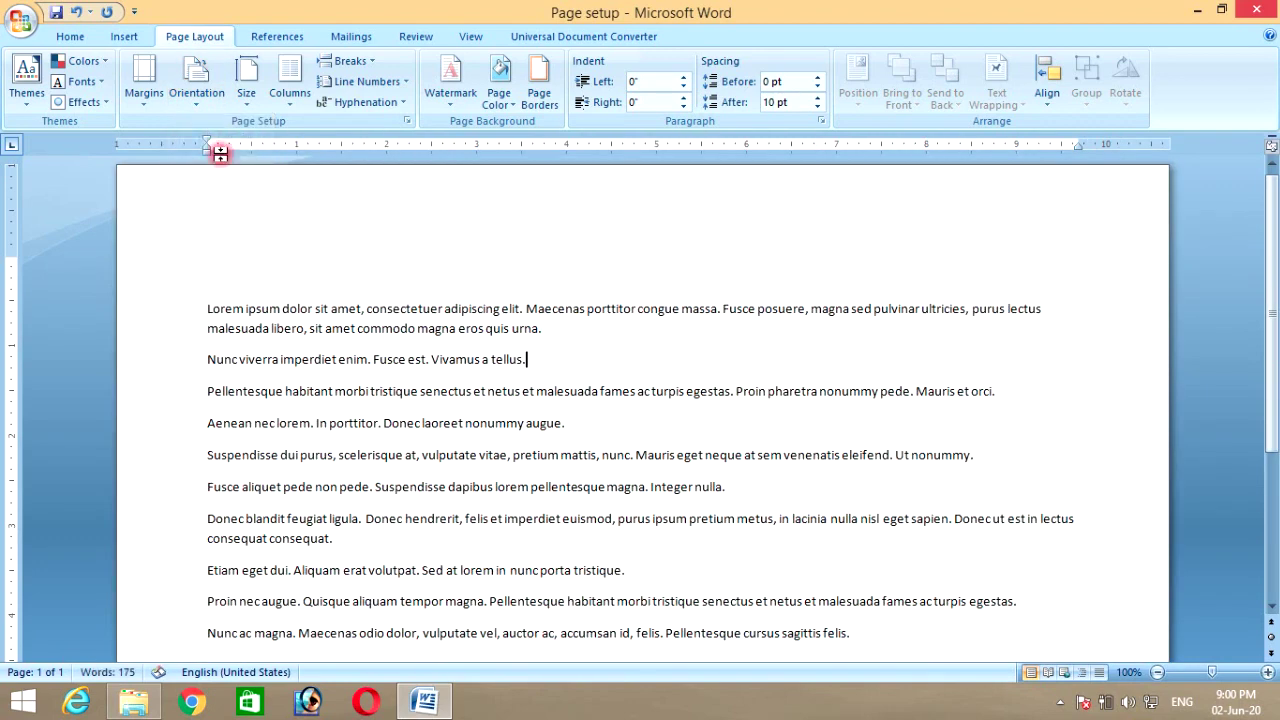
{"action": "left_click", "coordinate": [198, 92]}
{"action": "left_click", "coordinate": [220, 142]}
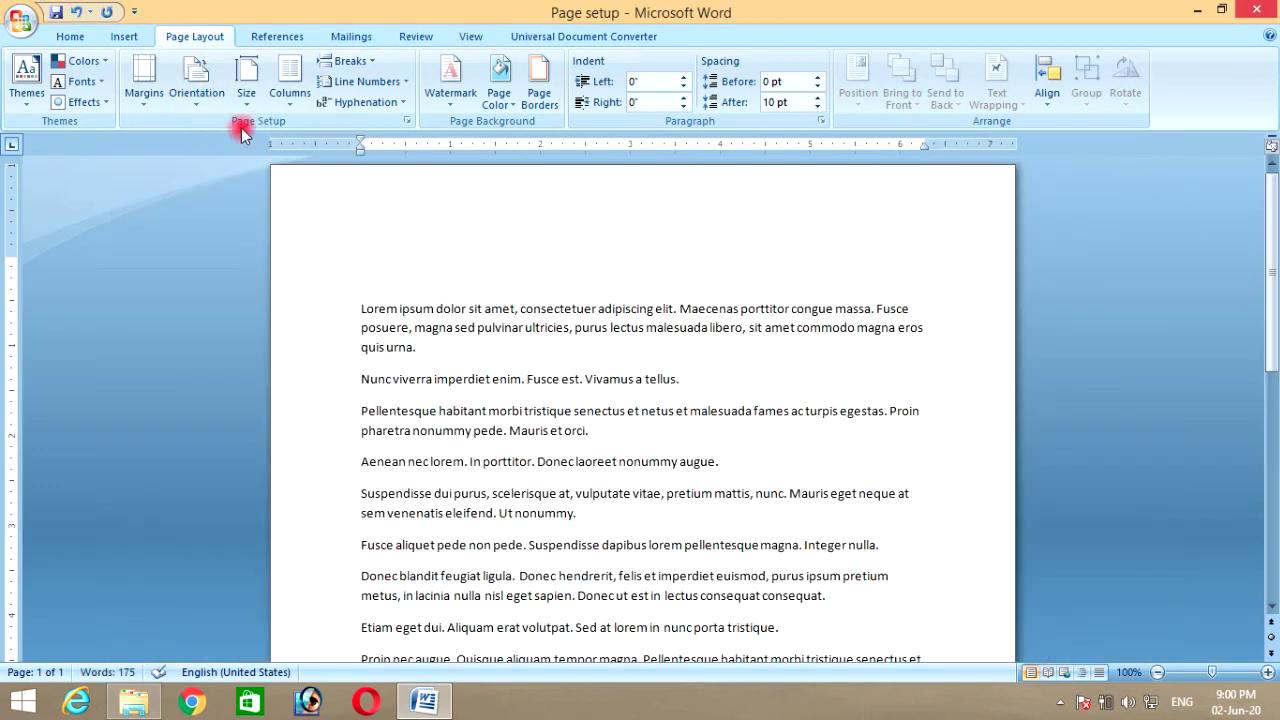
Set the paper size to A4 (8.27" x 11.69") and click into the first paragraph.
{"action": "left_click", "coordinate": [248, 95]}
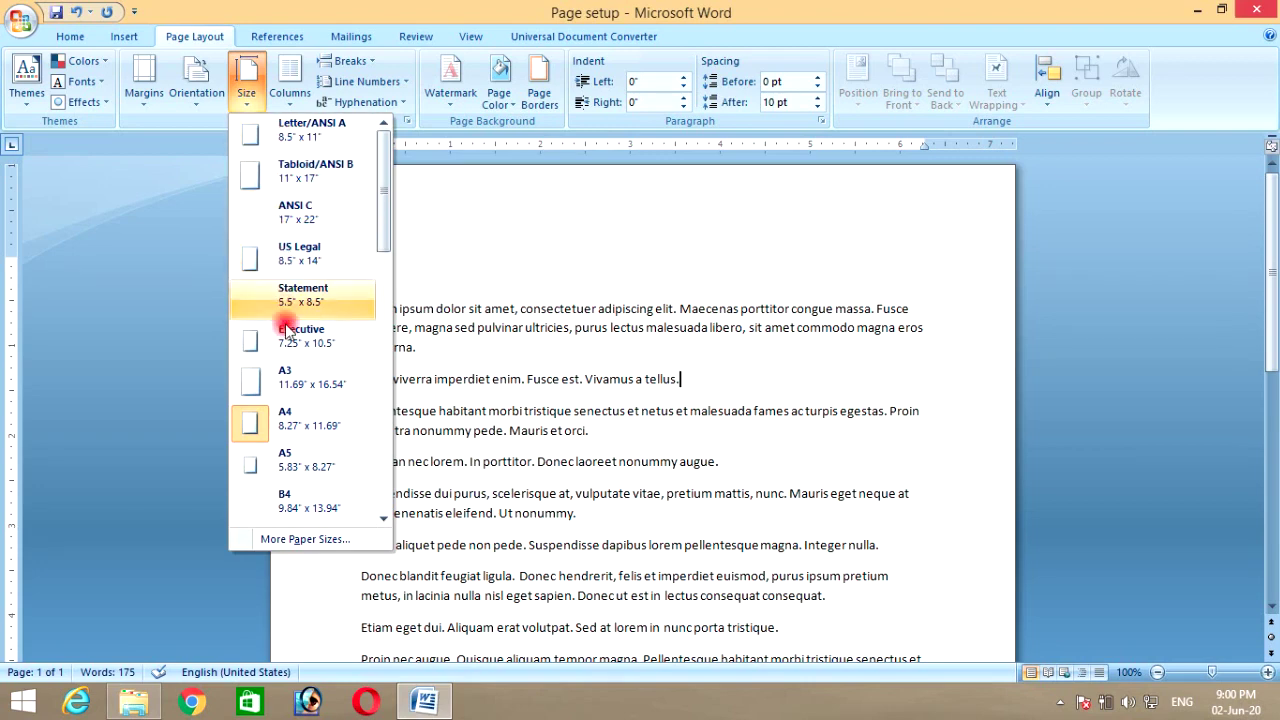
{"action": "mouse_move", "coordinate": [384, 172]}
{"action": "left_mouse_down"}
{"action": "mouse_move", "coordinate": [384, 316]}
{"action": "mouse_move", "coordinate": [388, 165]}
{"action": "left_mouse_up"}
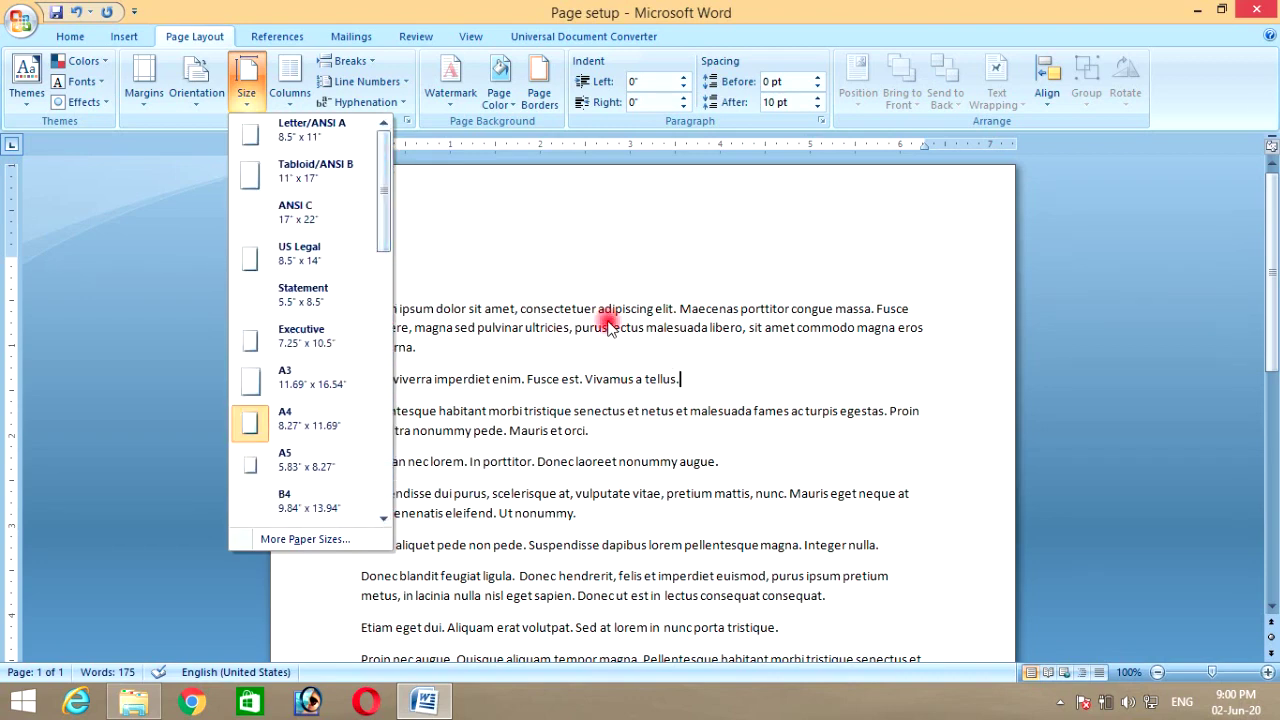
{"action": "left_click", "coordinate": [248, 428]}
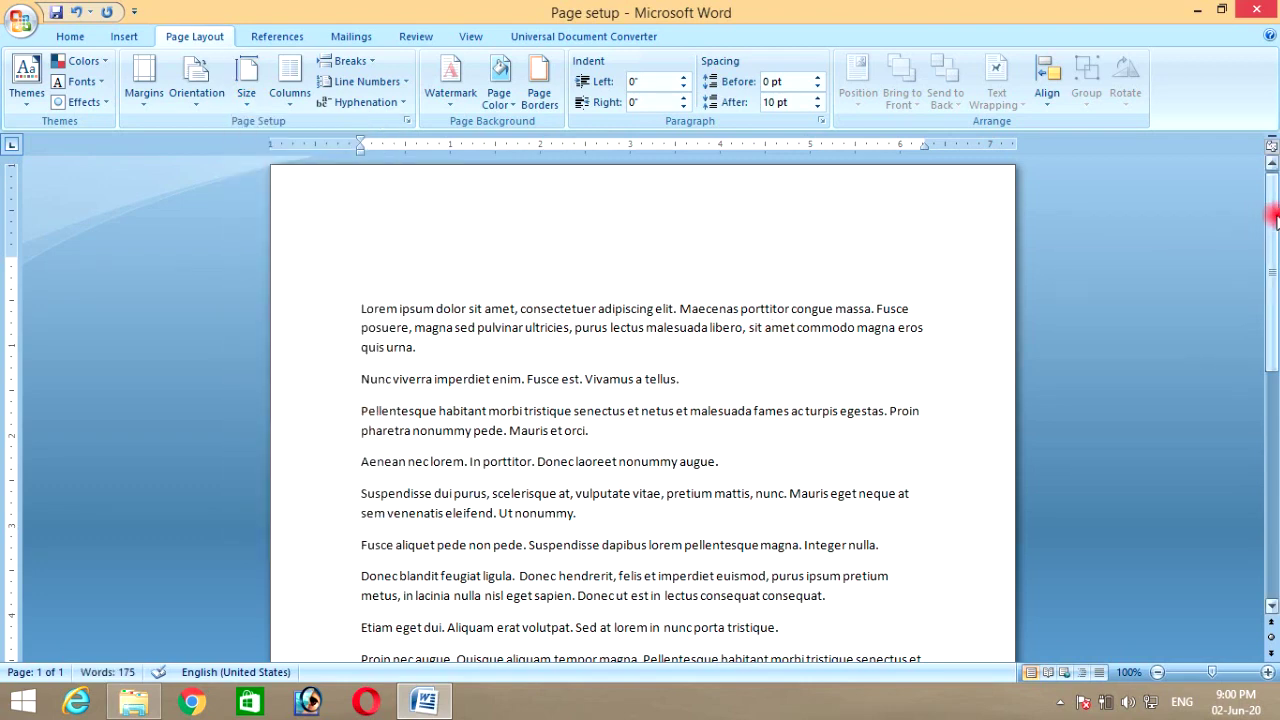
{"action": "left_click", "coordinate": [692, 308]}
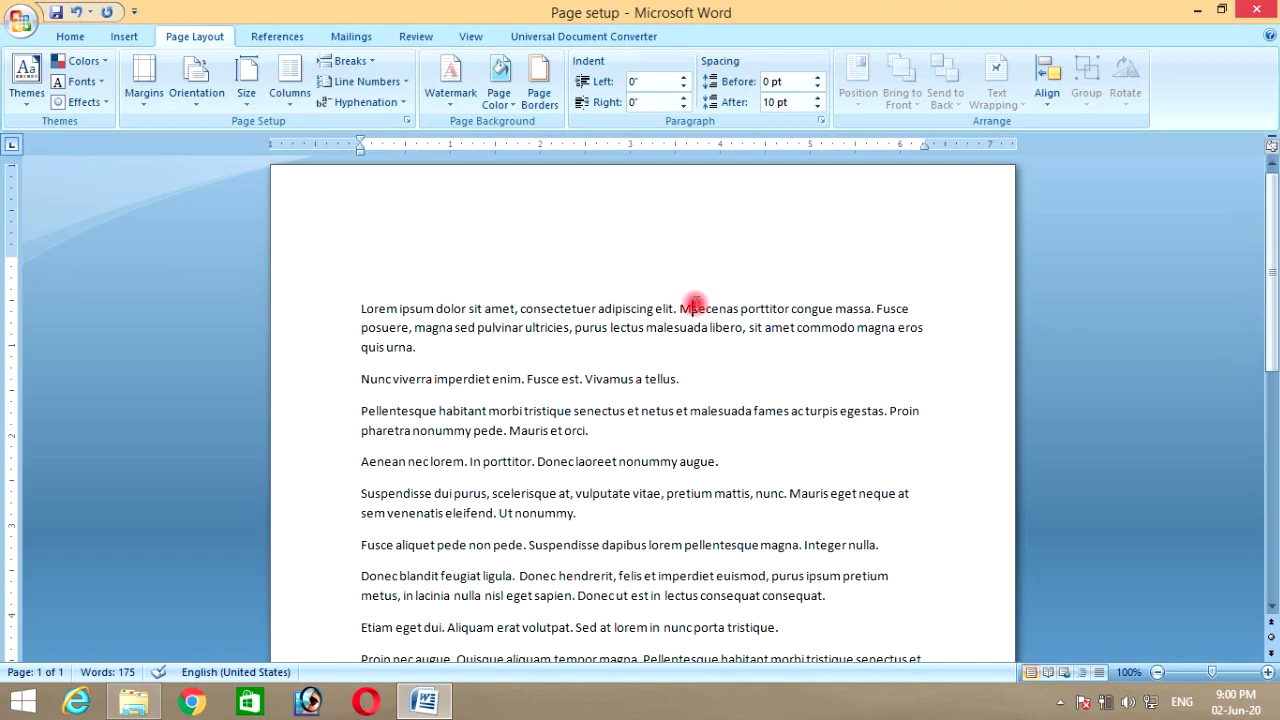
{"action": "mouse_move", "coordinate": [1271, 251]}
{"action": "left_mouse_down"}
{"action": "mouse_move", "coordinate": [1275, 262]}
{"action": "mouse_move", "coordinate": [1275, 244]}
{"action": "left_mouse_up"}
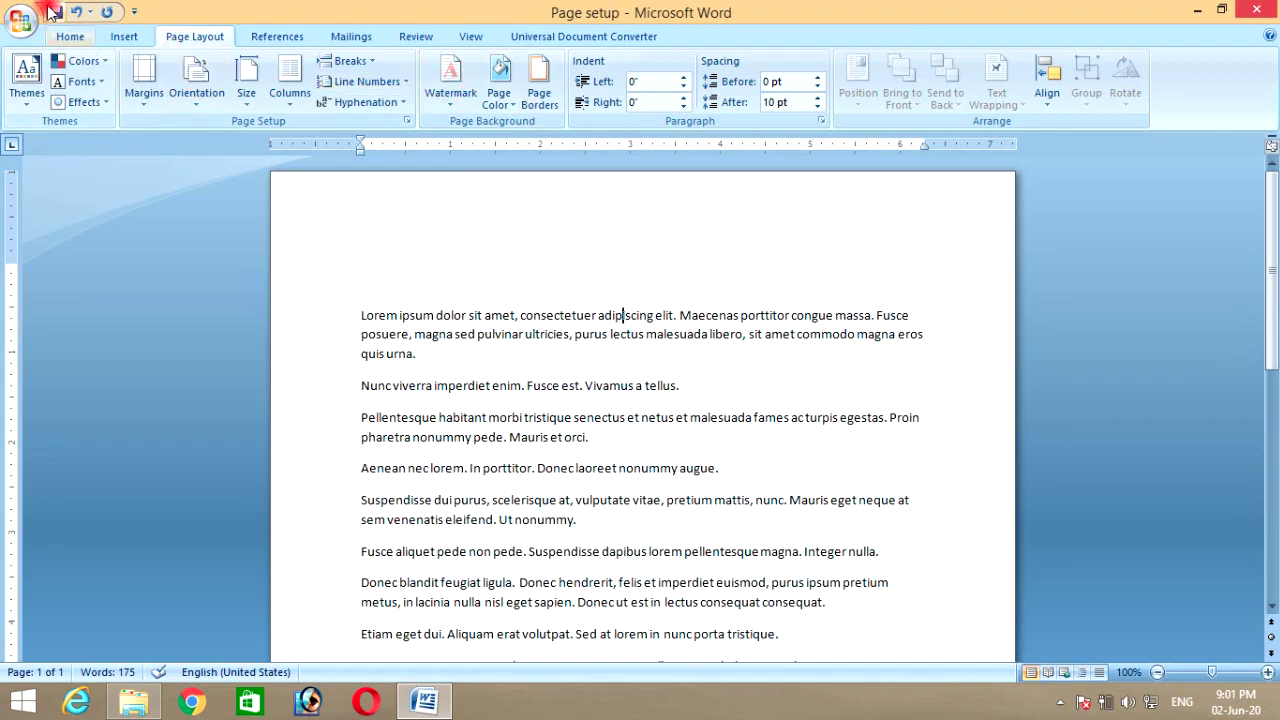
In Word Options > Advanced, change 'Show measurements in units of' from Inches to Centimeters.
{"action": "left_click", "coordinate": [21, 21]}
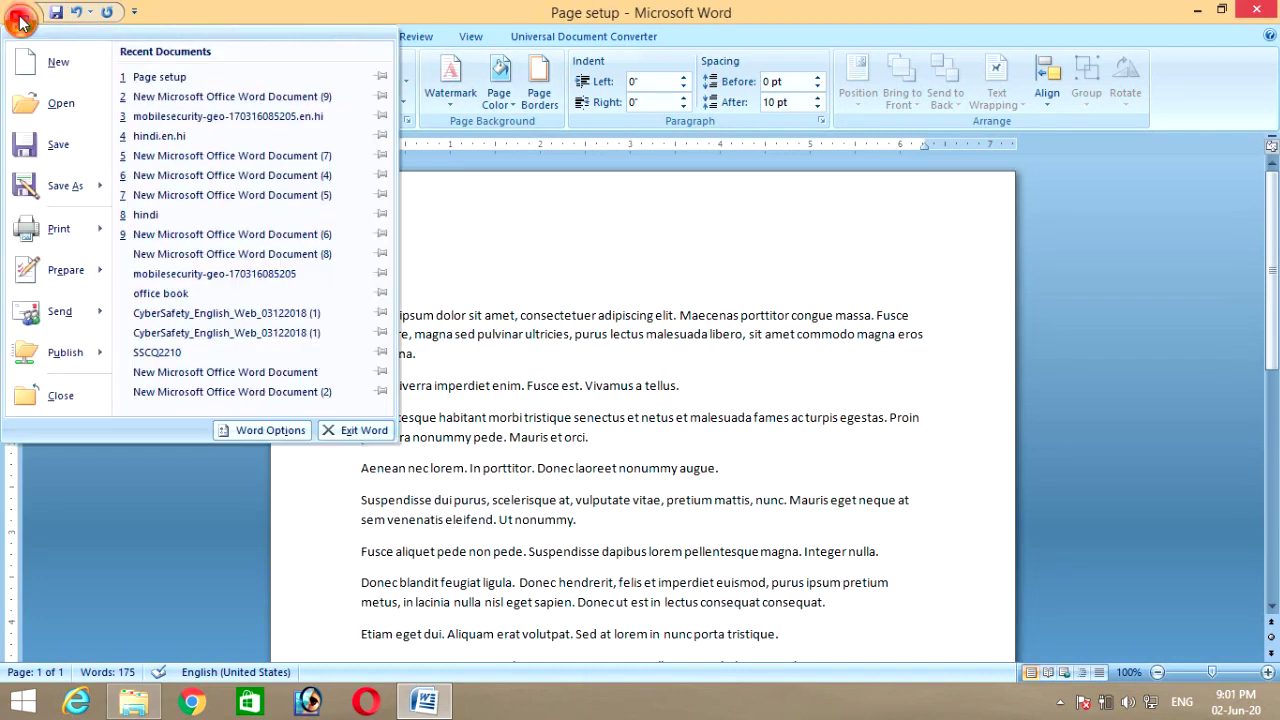
{"action": "left_click", "coordinate": [299, 434]}
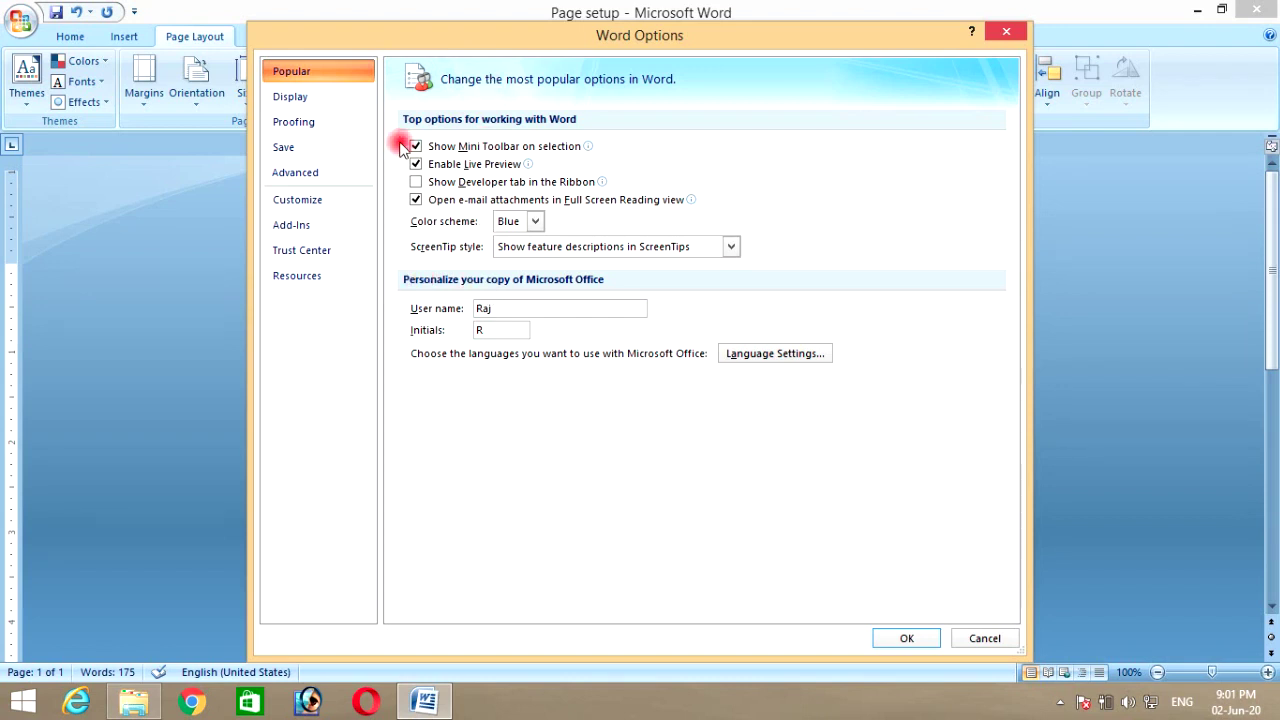
{"action": "left_click", "coordinate": [297, 104]}
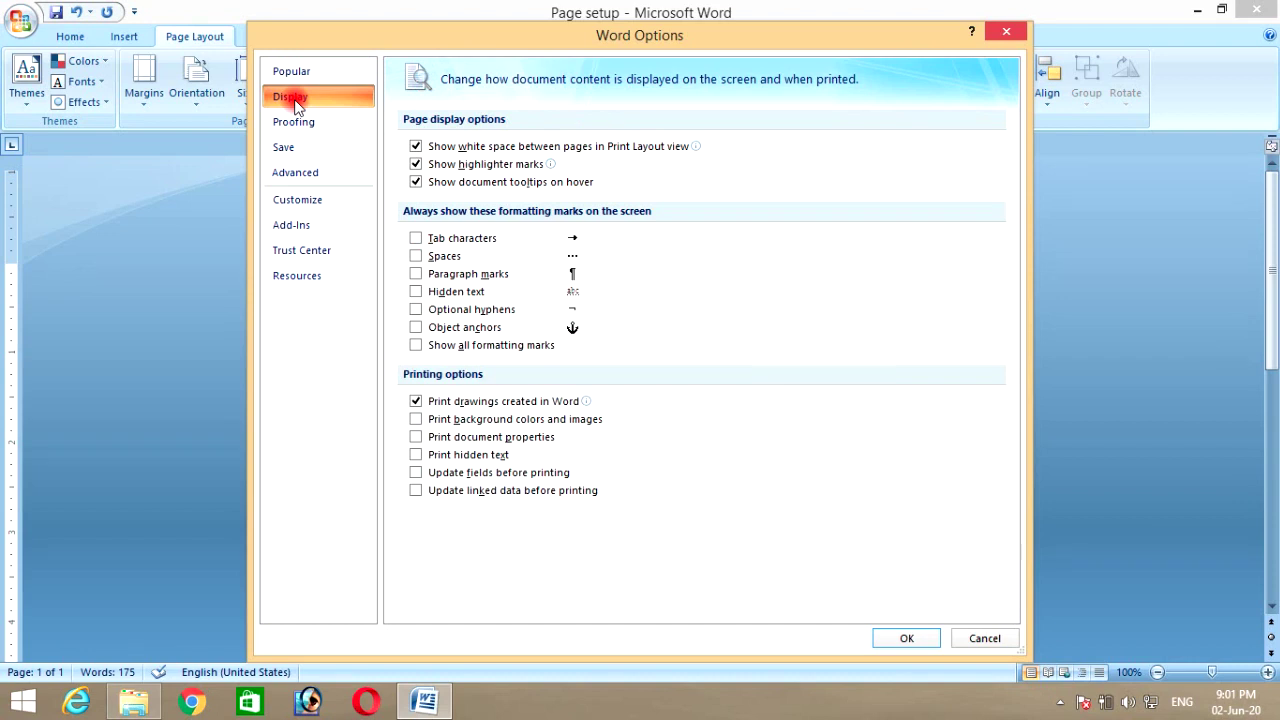
{"action": "left_click", "coordinate": [307, 182]}
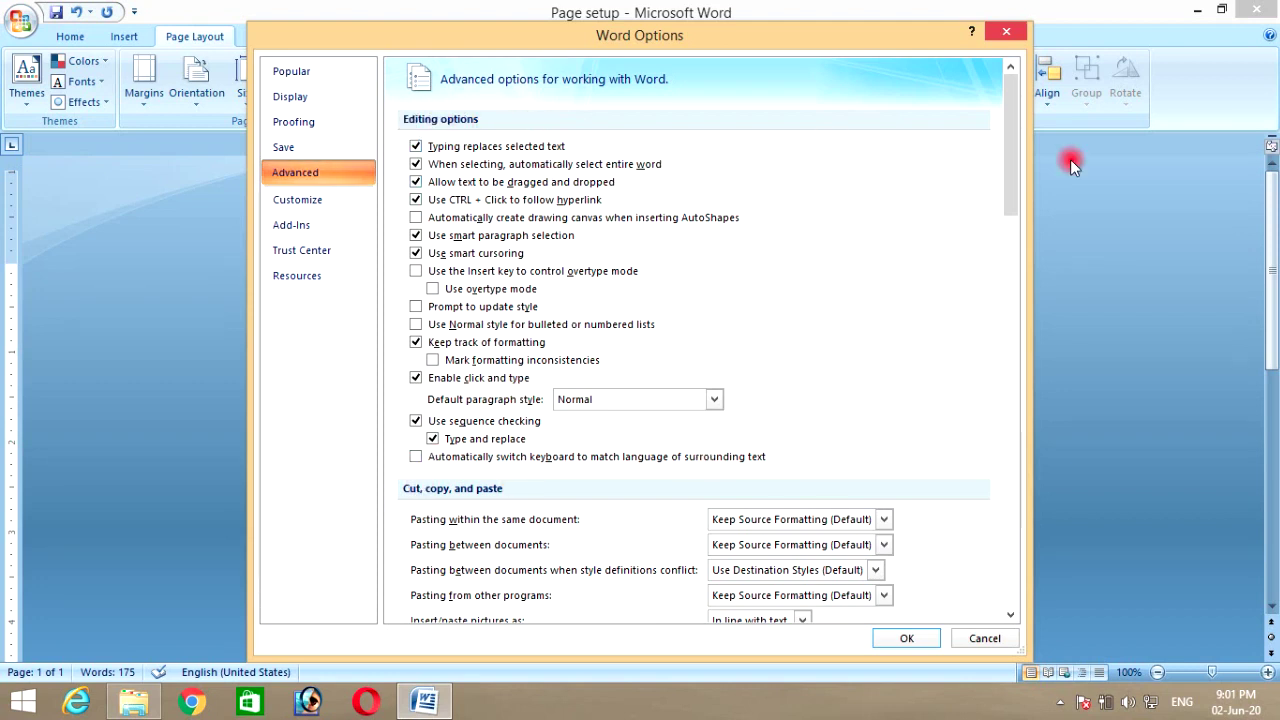
{"action": "left_click_drag", "start_coordinate": [1007, 107], "coordinate": [1018, 222]}
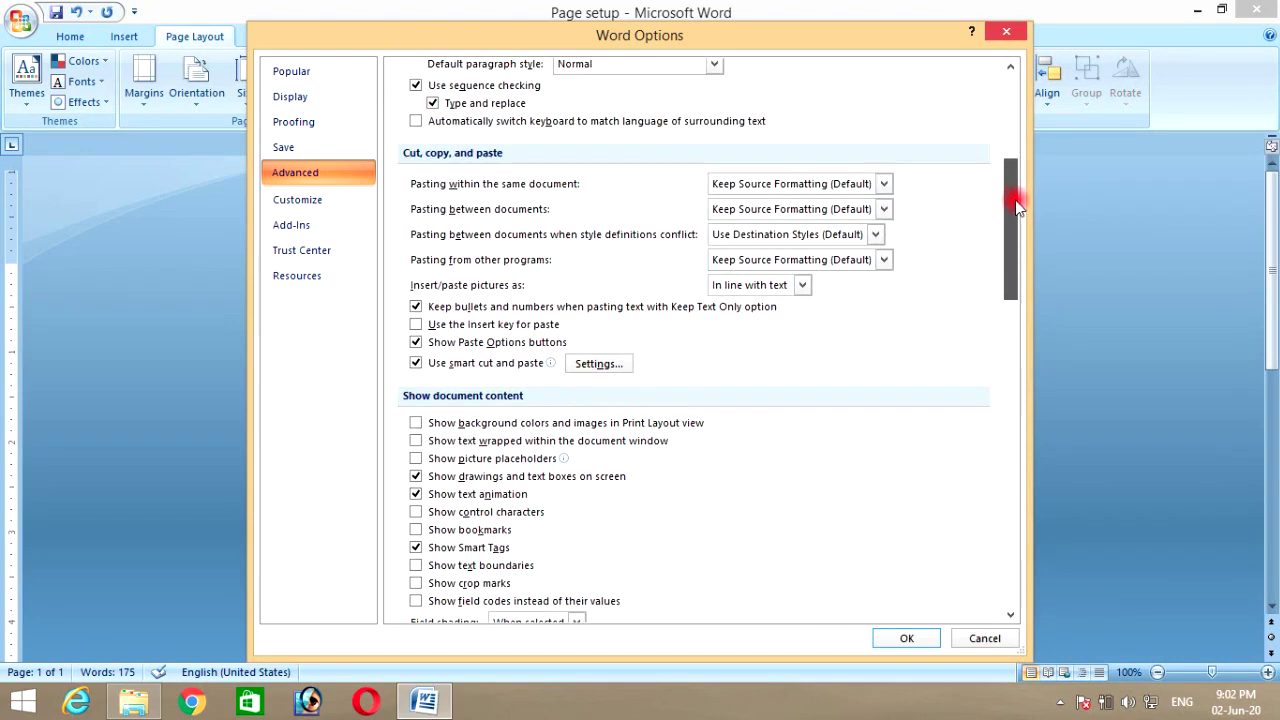
{"action": "left_click_drag", "start_coordinate": [1018, 216], "coordinate": [1019, 301]}
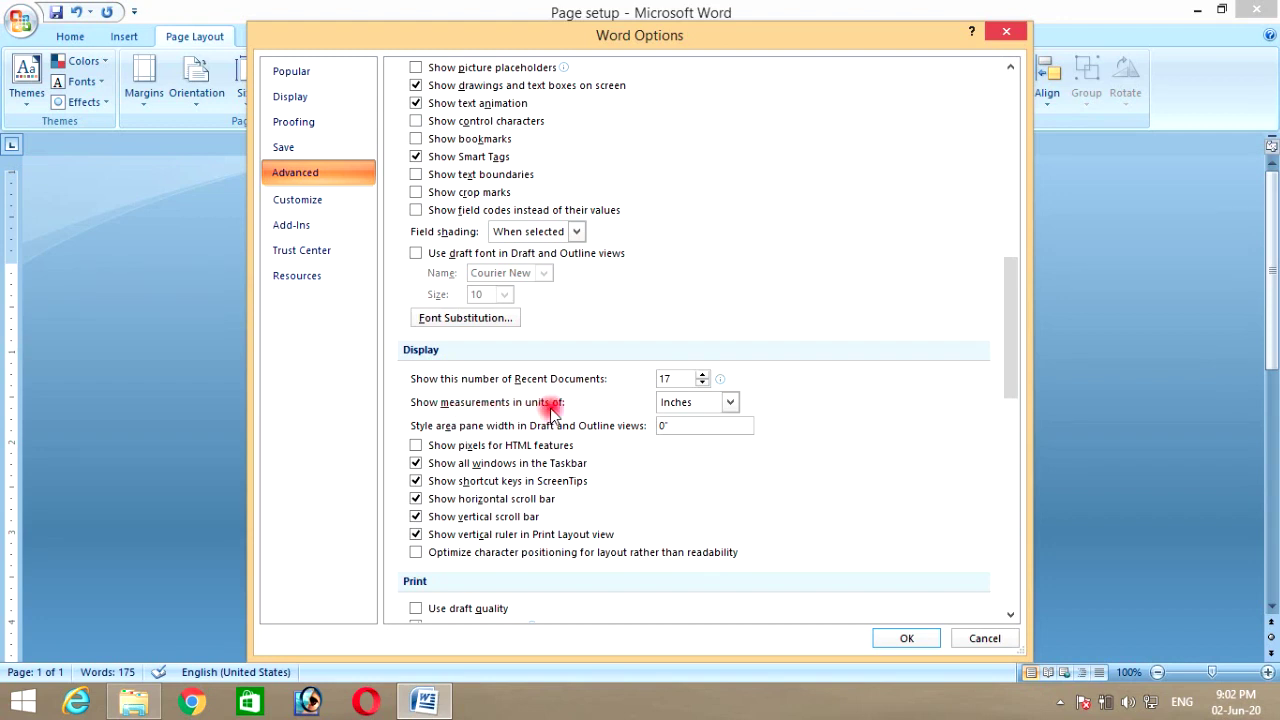
{"action": "left_click", "coordinate": [730, 402]}
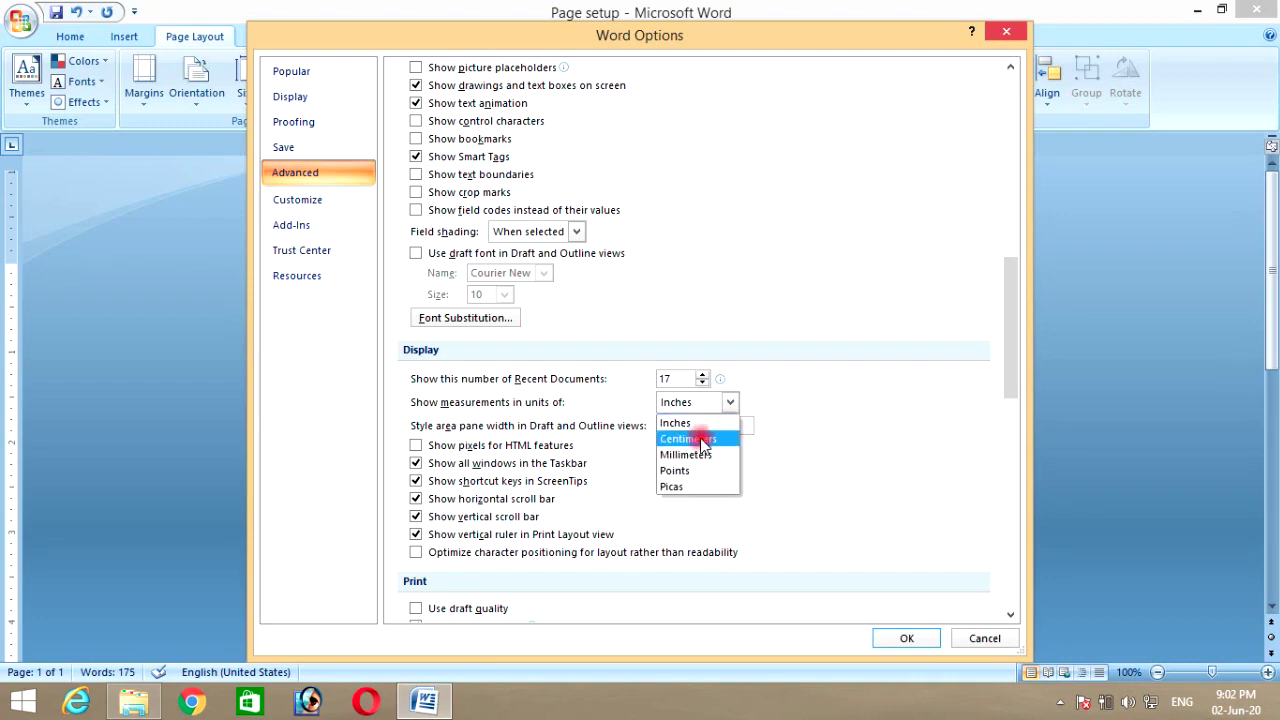
{"action": "left_click", "coordinate": [690, 438]}
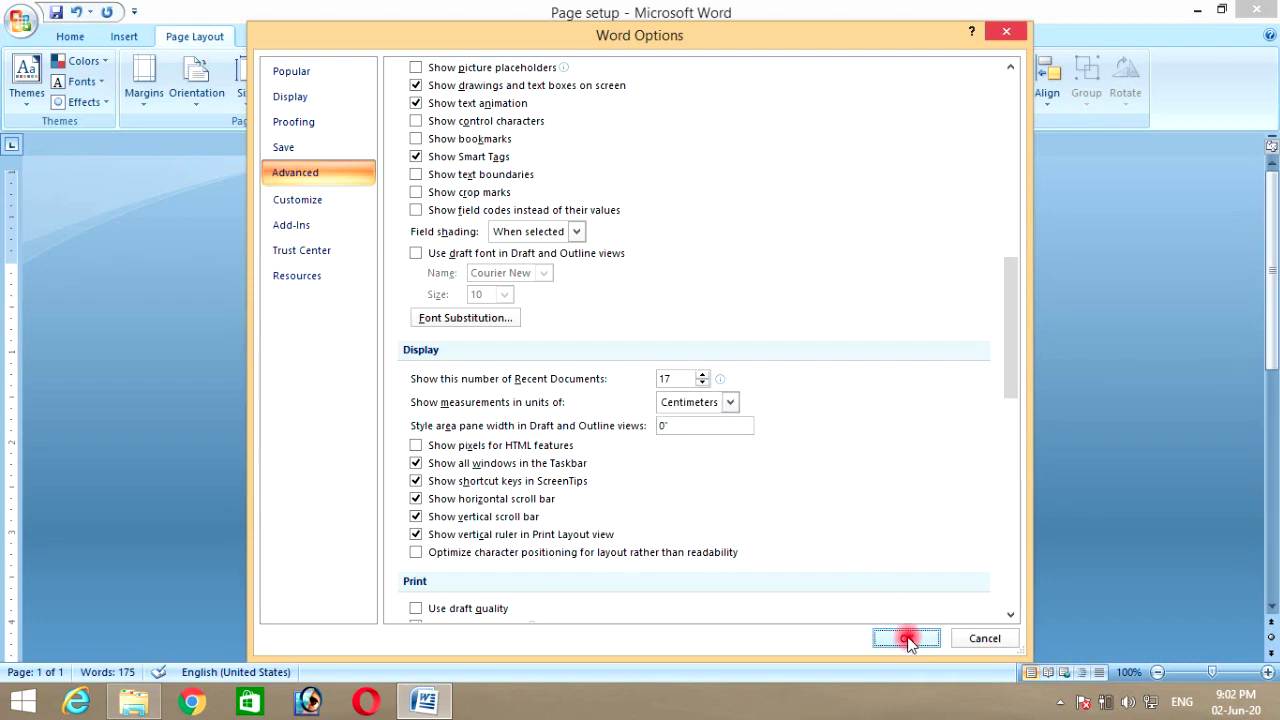
{"action": "left_click", "coordinate": [908, 641]}
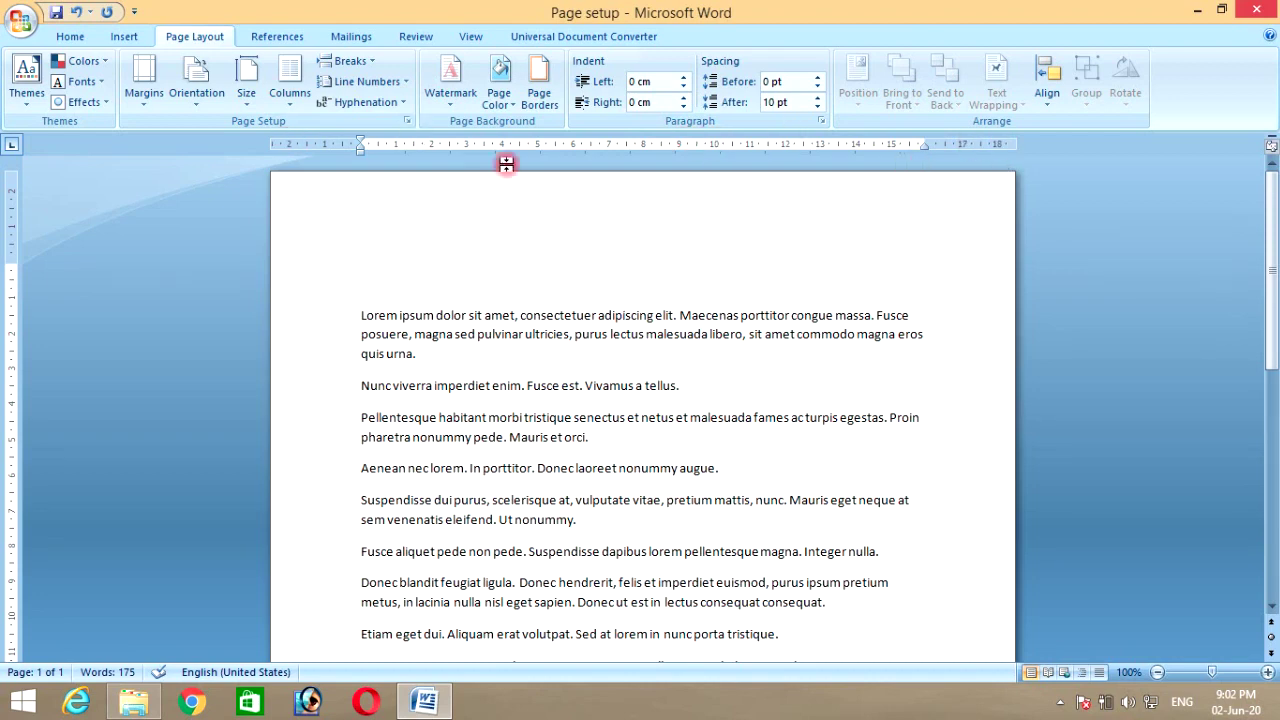
In Word Options > Advanced, switch the measurement unit from Centimeters to Picas.
{"action": "left_click", "coordinate": [21, 24]}
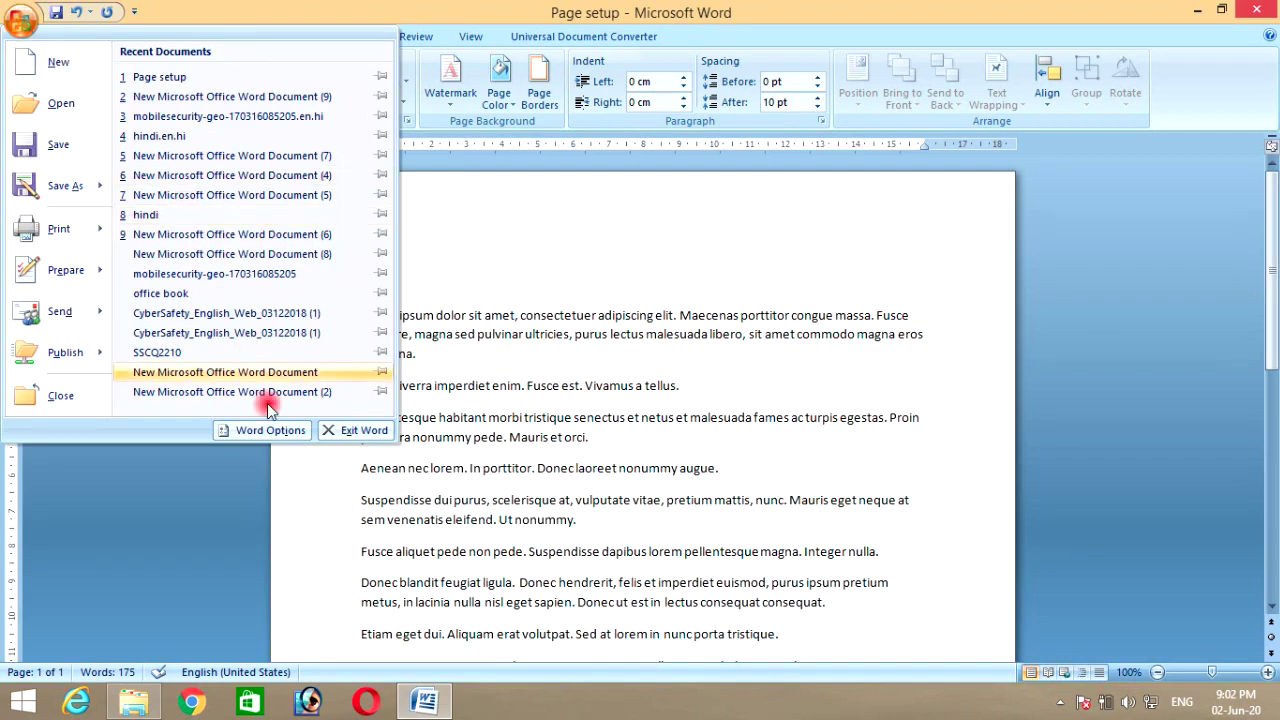
{"action": "left_click", "coordinate": [273, 432]}
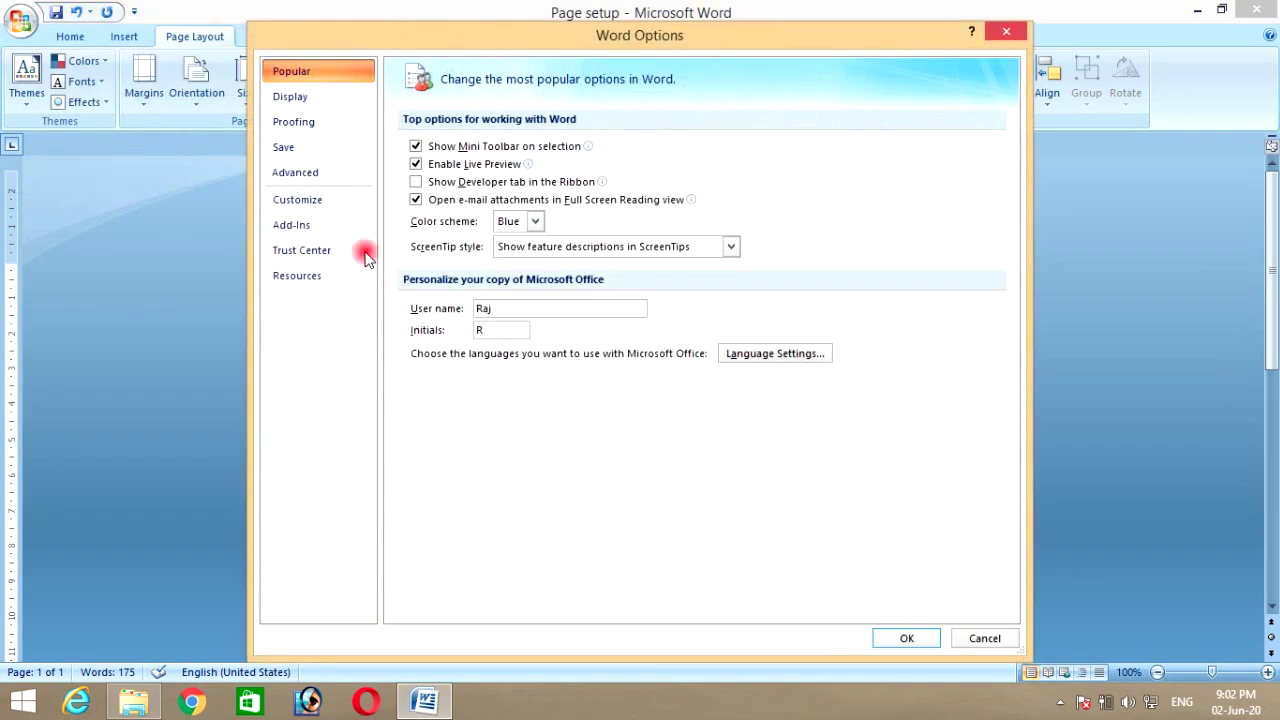
{"action": "left_click", "coordinate": [307, 181]}
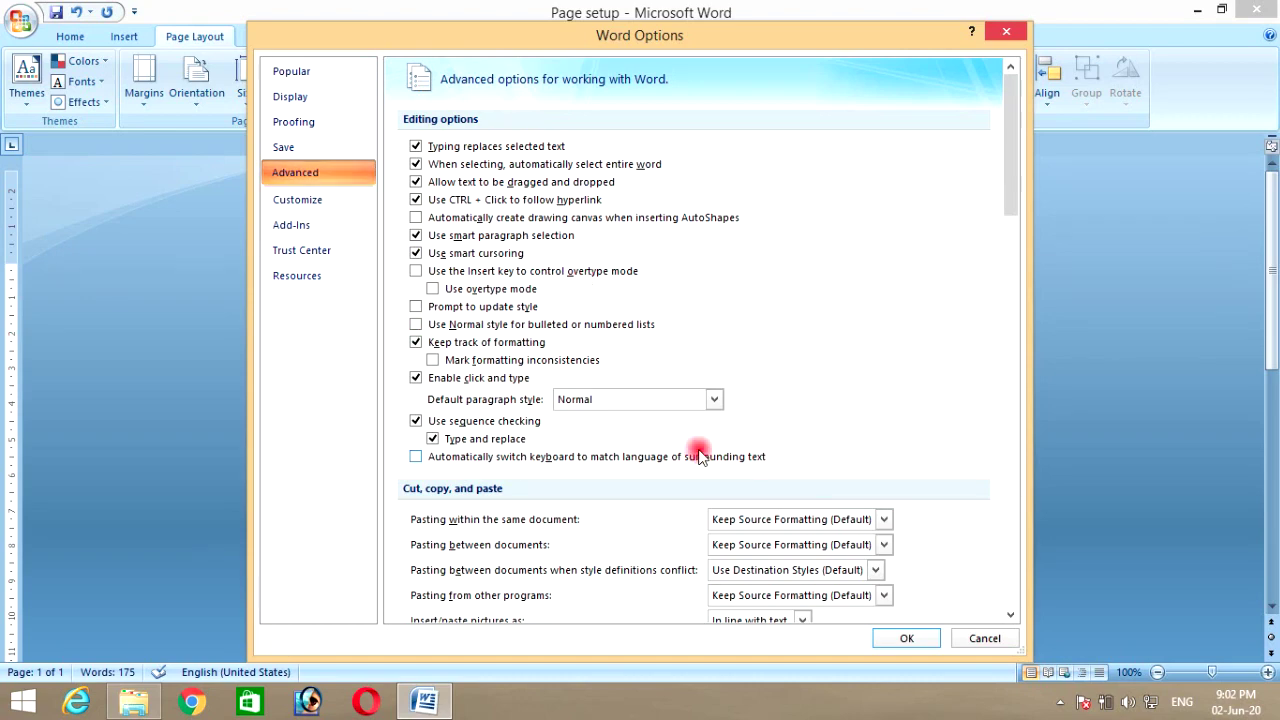
{"action": "left_click_drag", "start_coordinate": [1013, 131], "coordinate": [930, 327]}
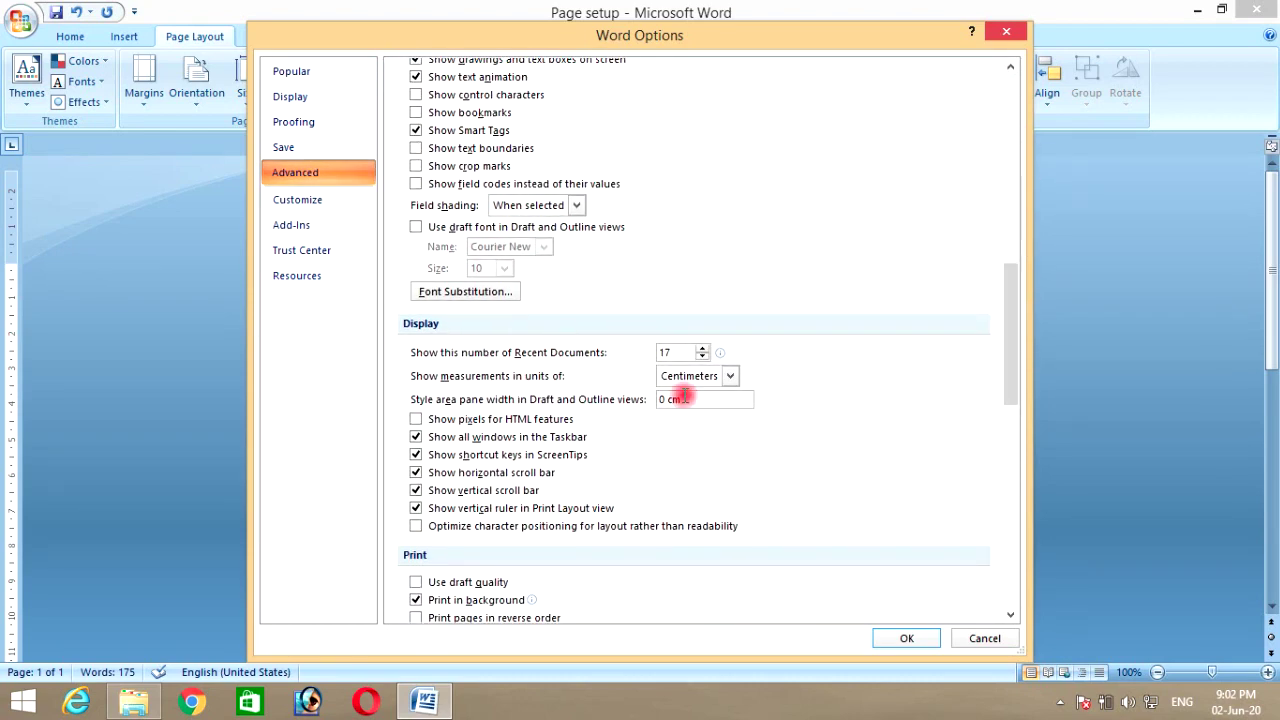
{"action": "left_click", "coordinate": [731, 378]}
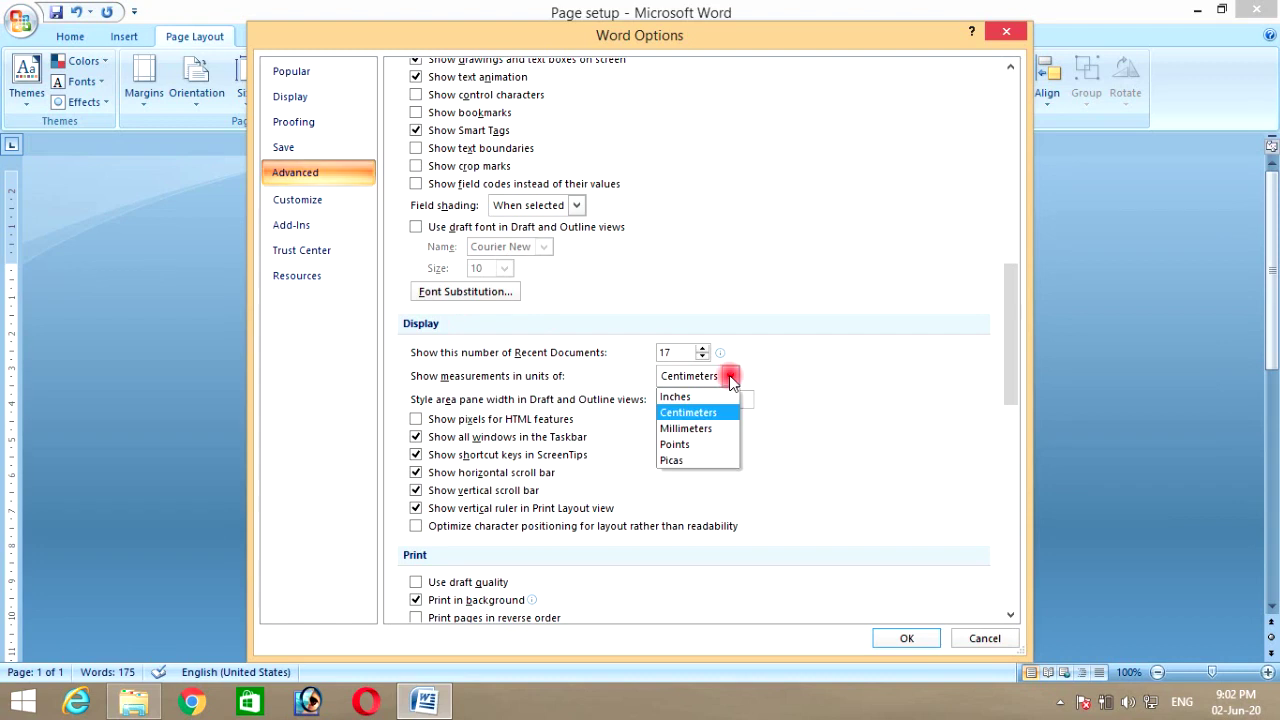
{"action": "left_click", "coordinate": [688, 460]}
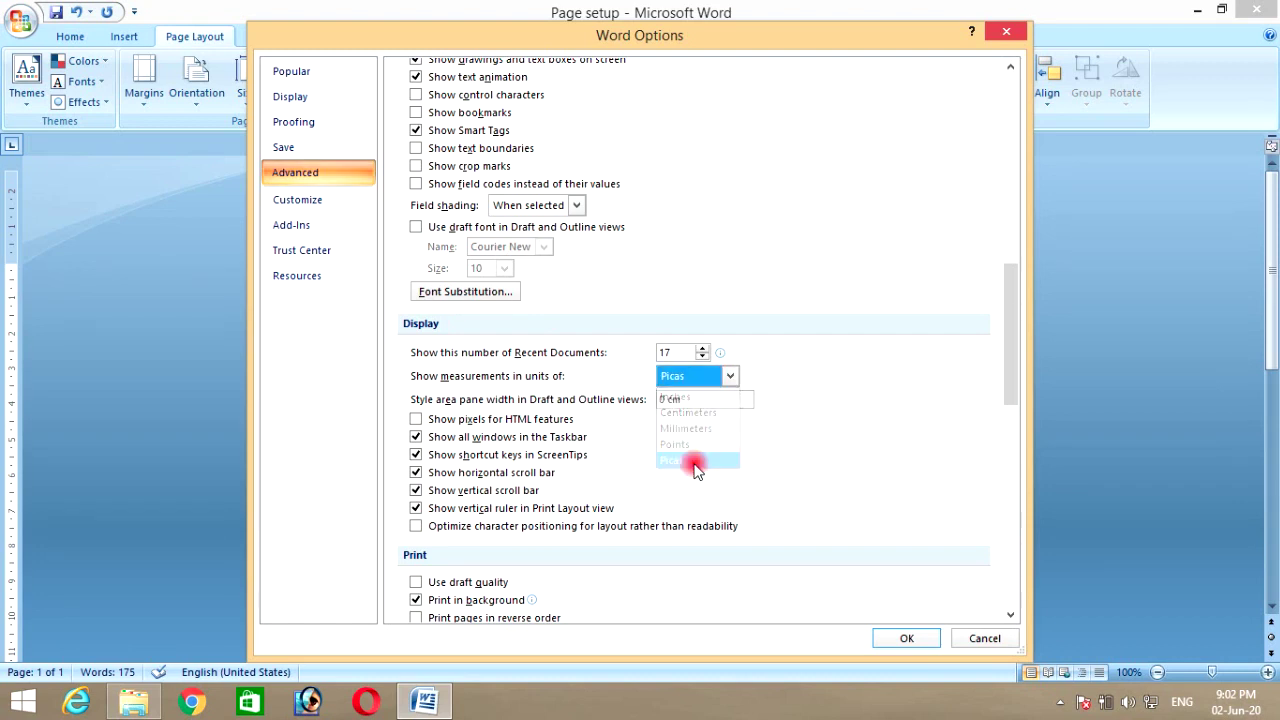
{"action": "left_click", "coordinate": [906, 638]}
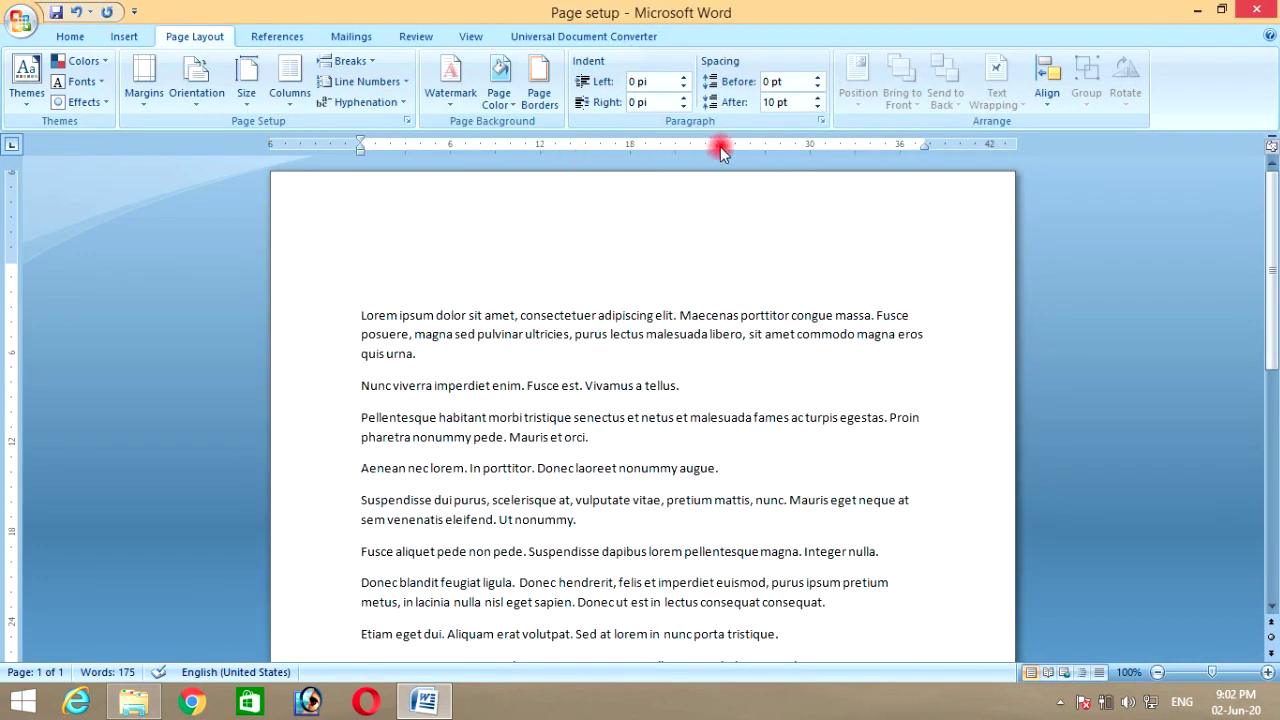
{"action": "left_click", "coordinate": [22, 22]}
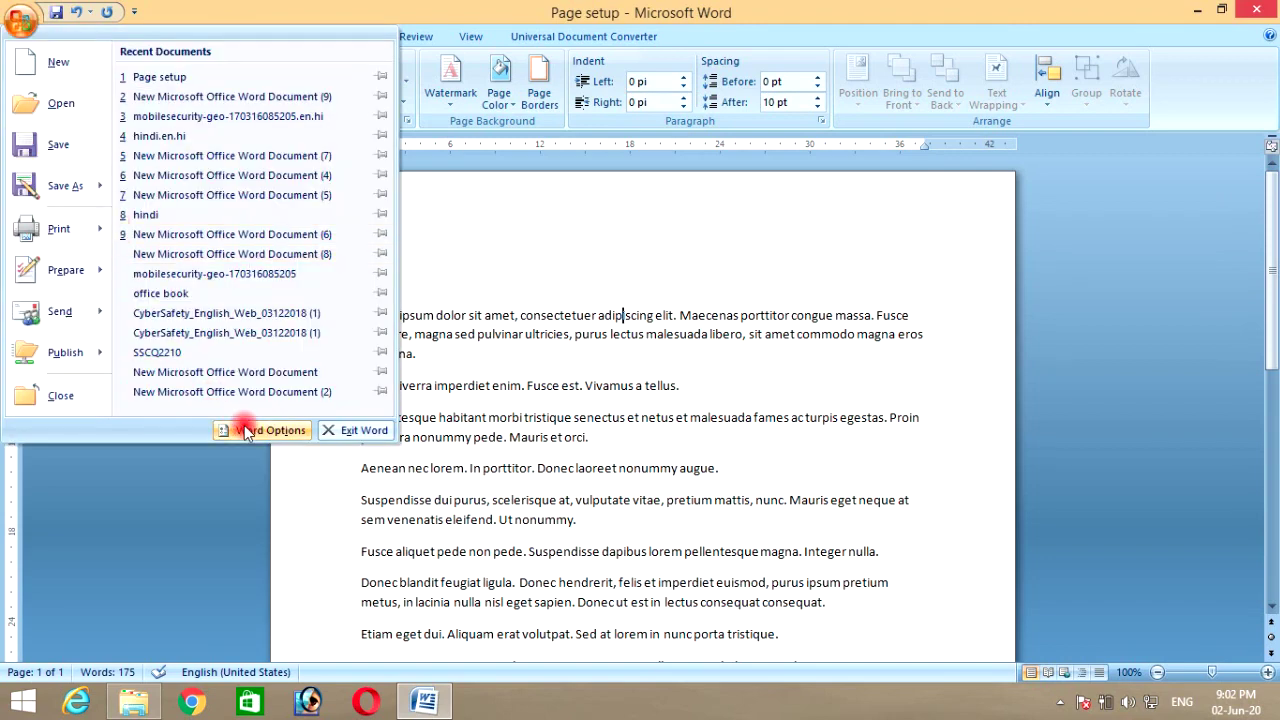
In Word Options > Advanced, set the measurement unit from Picas back to Inches.
{"action": "left_click", "coordinate": [537, 392]}
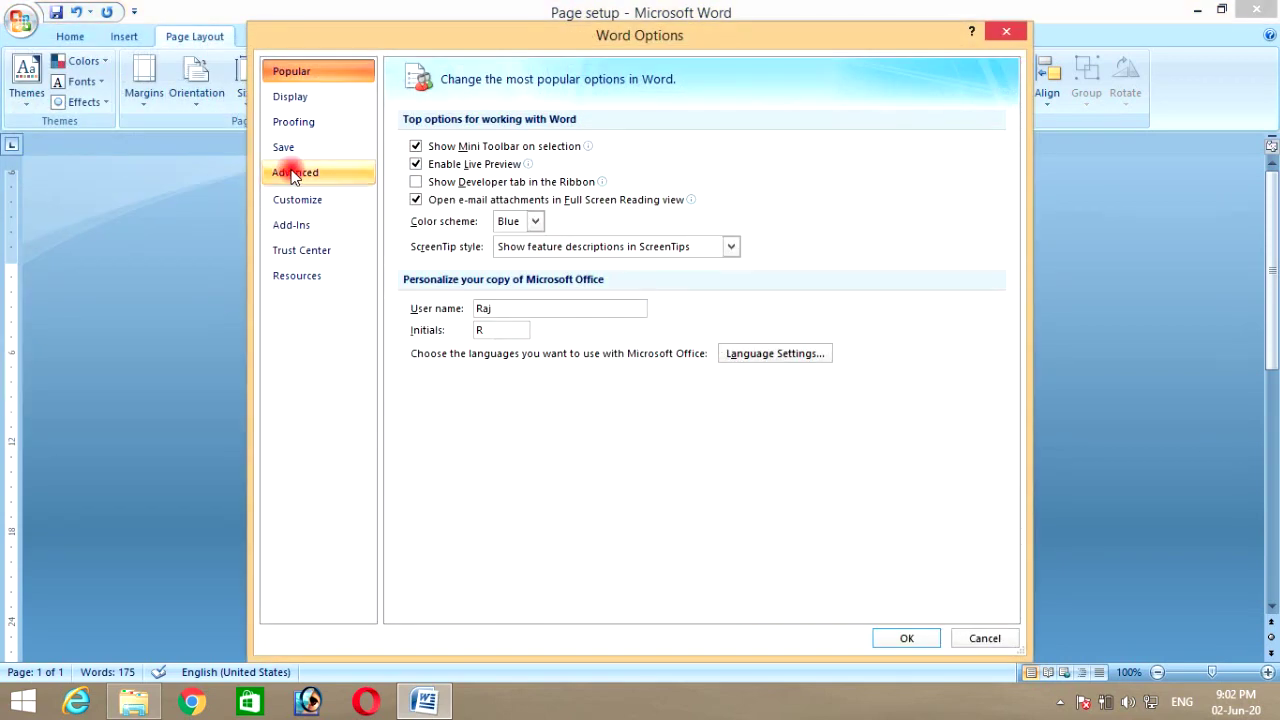
{"action": "left_click", "coordinate": [295, 173]}
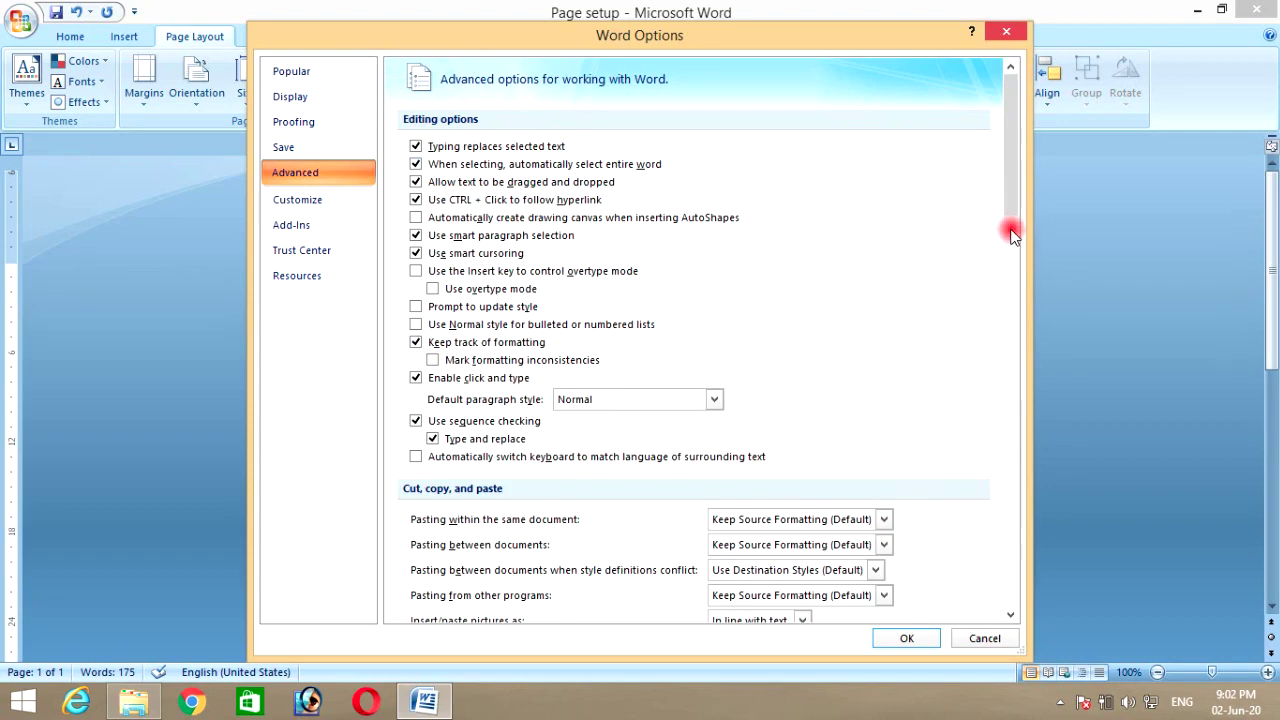
{"action": "left_click_drag", "start_coordinate": [1012, 270], "coordinate": [1019, 446]}
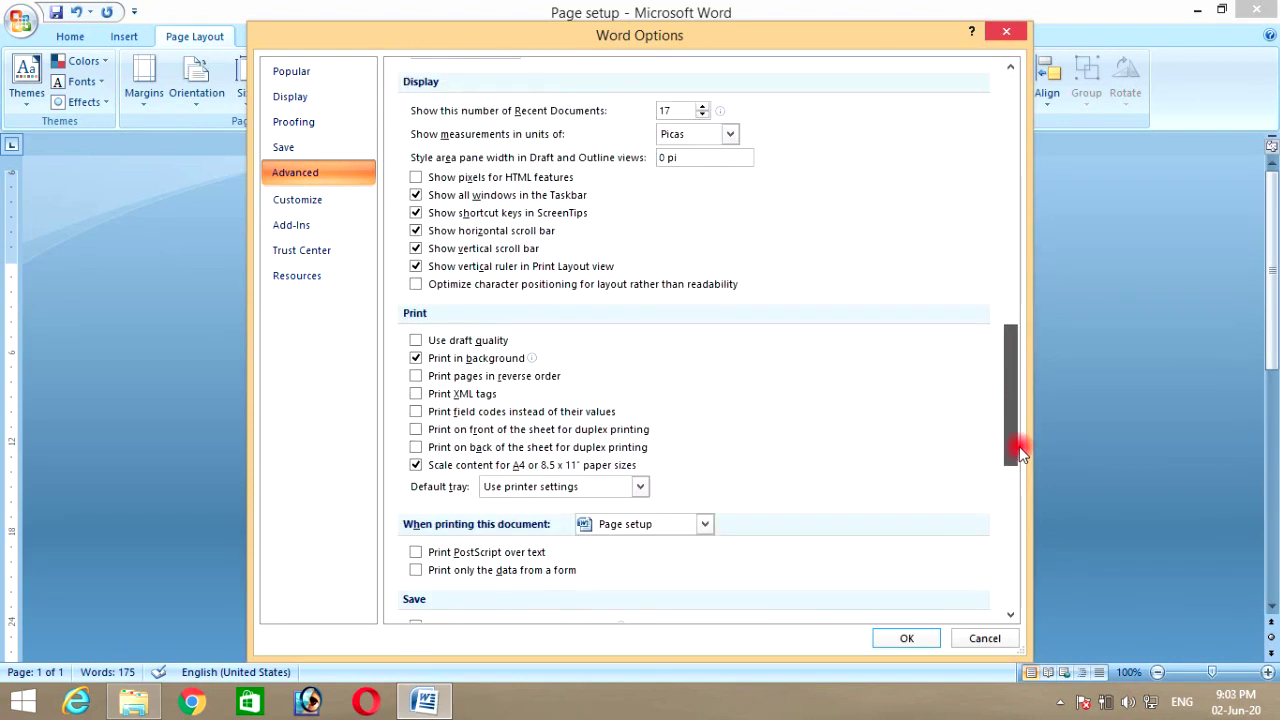
{"action": "left_click", "coordinate": [730, 134]}
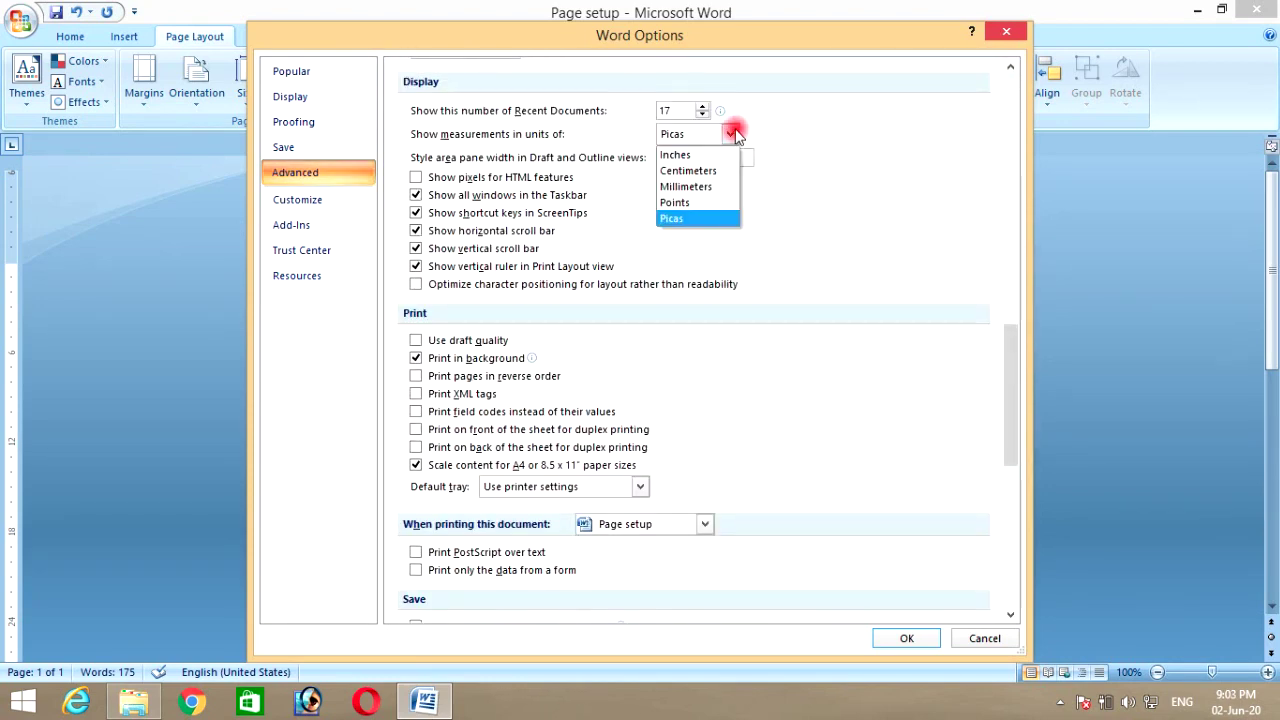
{"action": "left_click", "coordinate": [690, 156]}
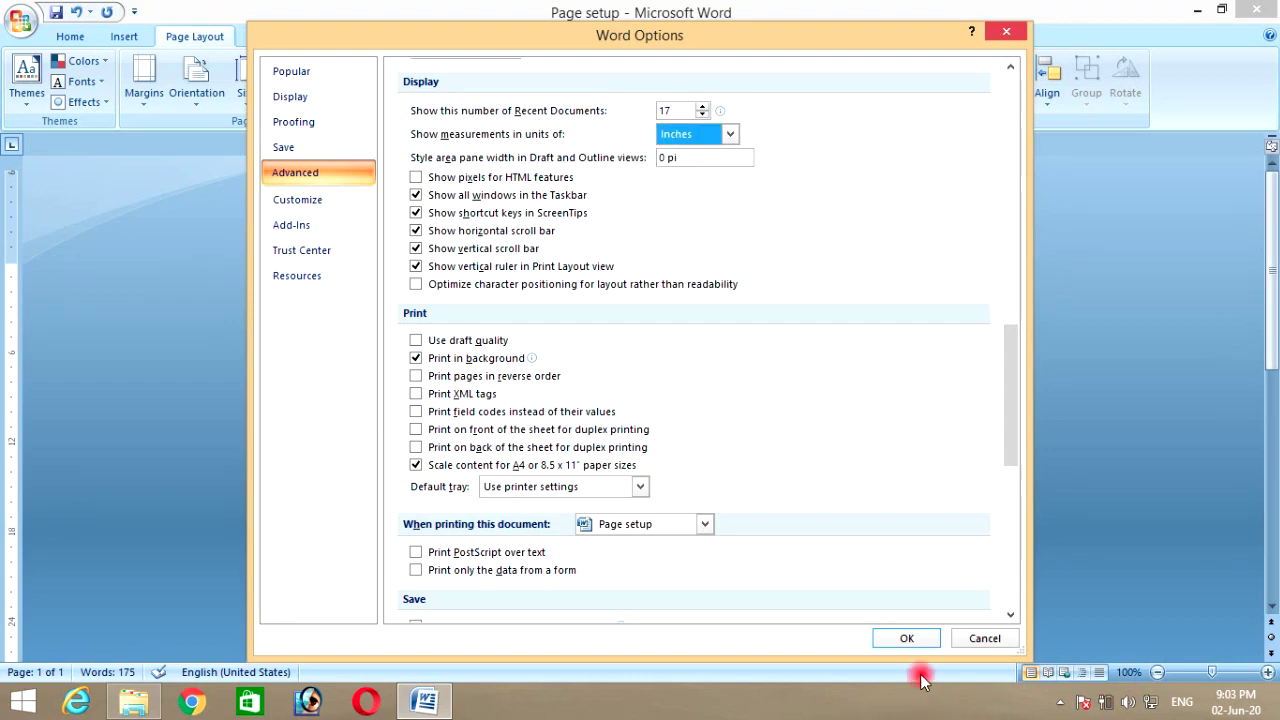
{"action": "left_click", "coordinate": [906, 638]}
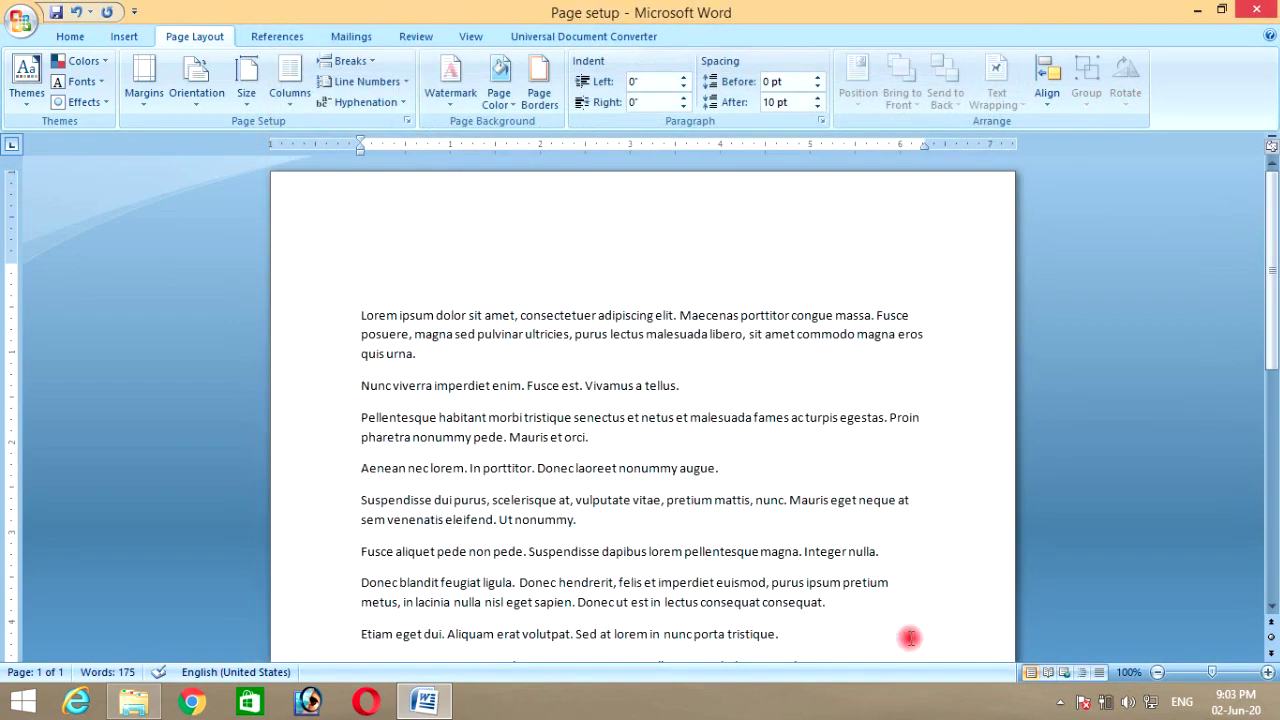
{"action": "left_click", "coordinate": [496, 347]}
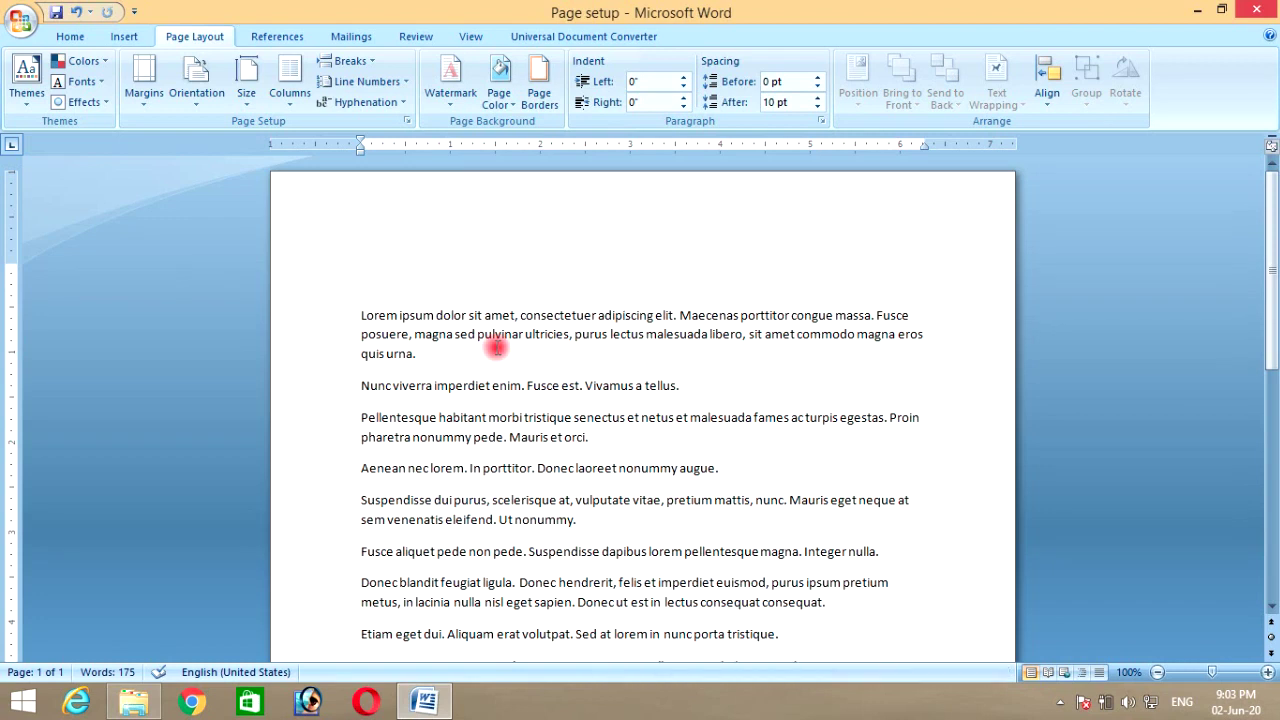